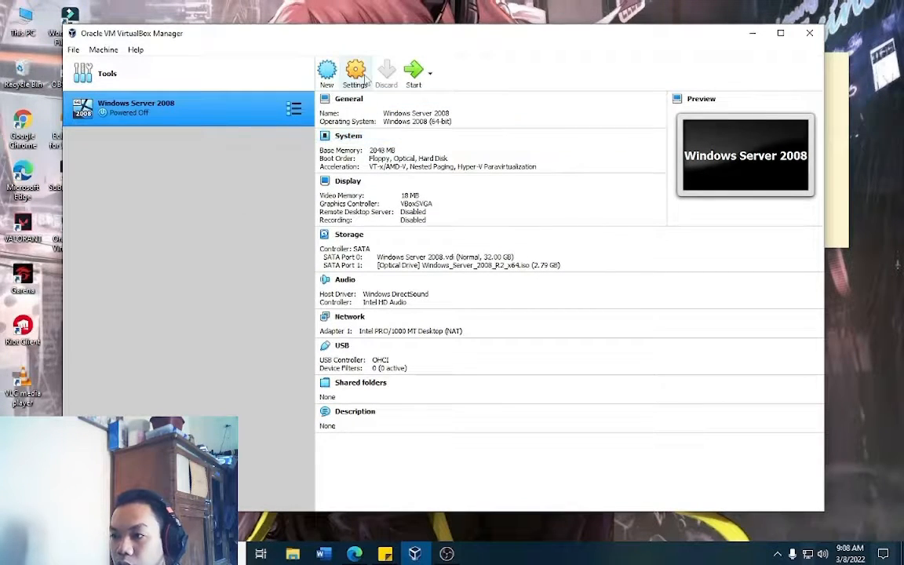
Step: Attach network Adapter 1 of the Windows Server 2008 virtual machine to Internal Network and save the settings
{"action": "left_click", "coordinate": [357, 76]}
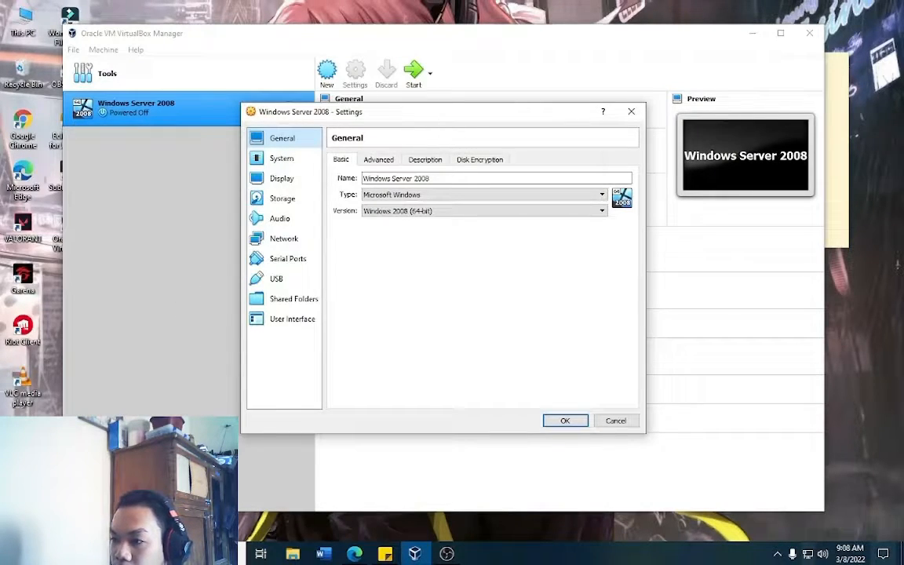
{"action": "left_click", "coordinate": [297, 240]}
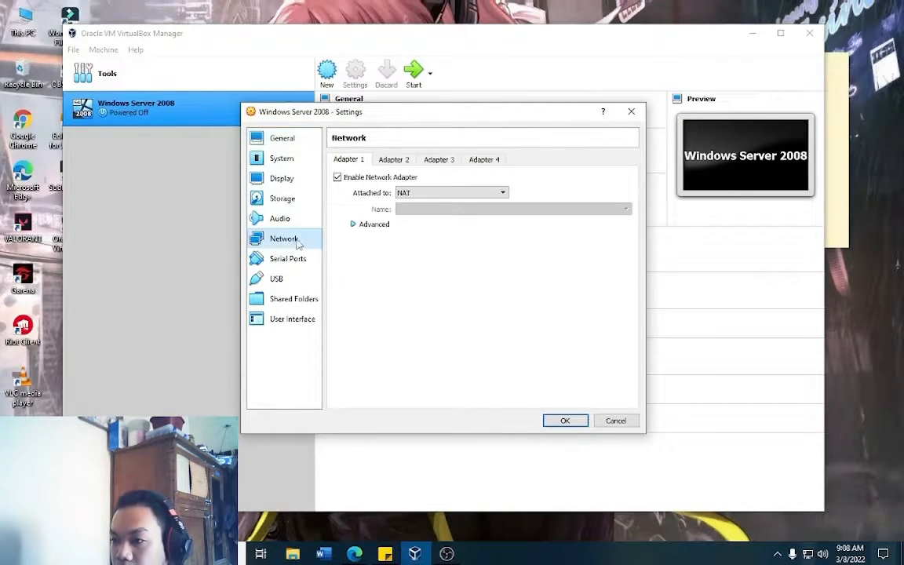
{"action": "left_click", "coordinate": [474, 194]}
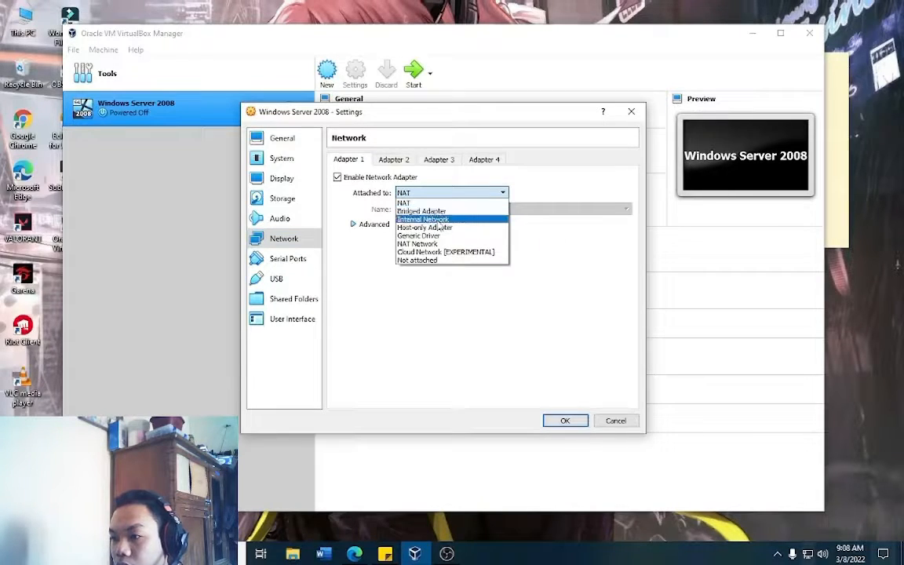
{"action": "left_click", "coordinate": [432, 213]}
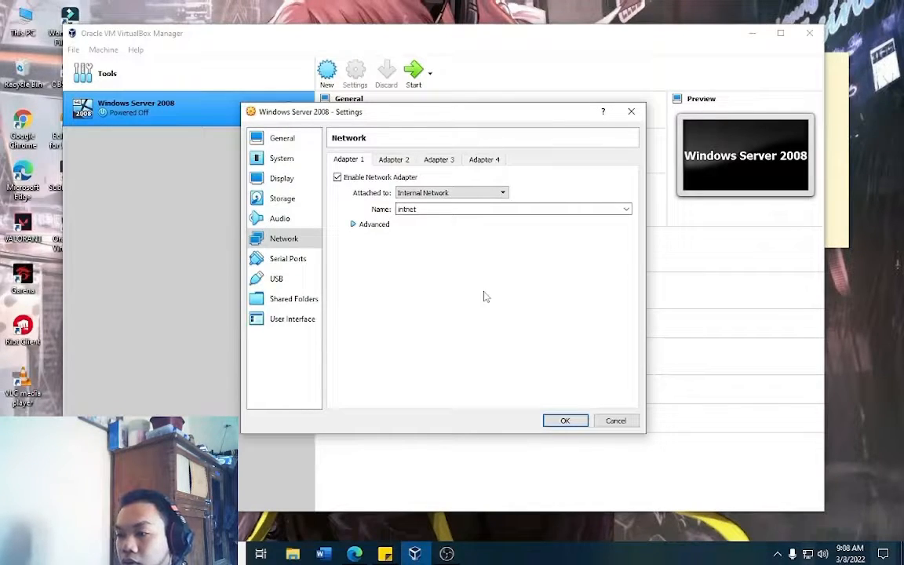
{"action": "left_click", "coordinate": [574, 421]}
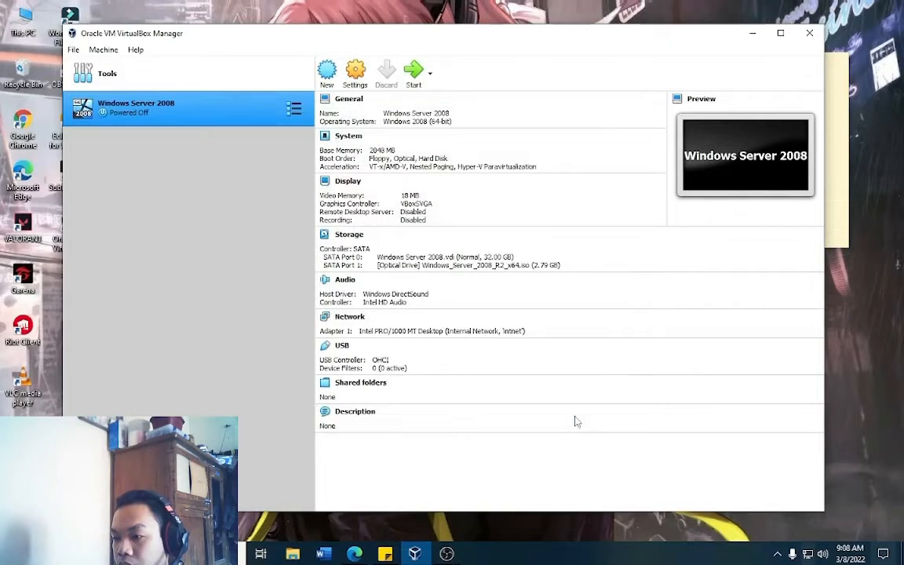
Step: Start the Windows Server 2008 virtual machine and focus its window at the logon screen
{"action": "left_click", "coordinate": [414, 74]}
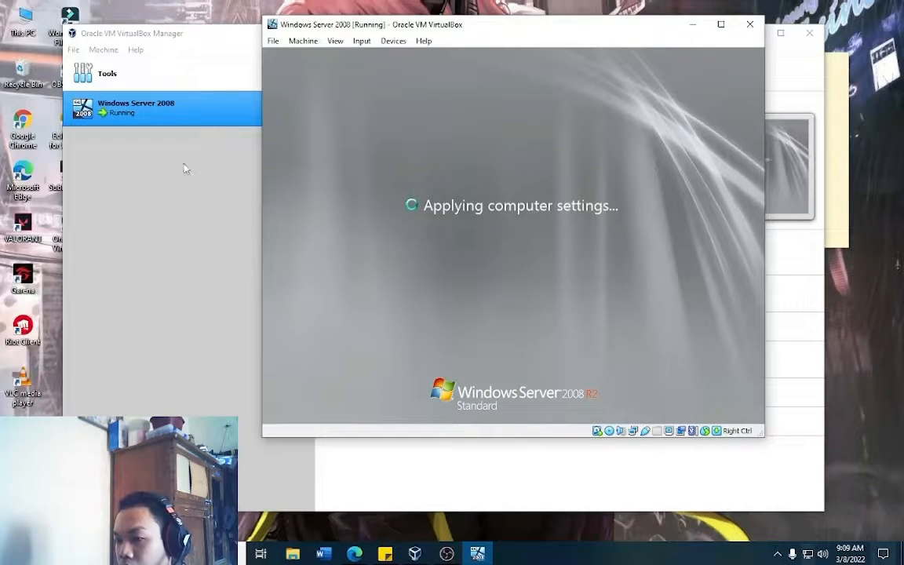
{"action": "key", "text": "alt+Tab"}
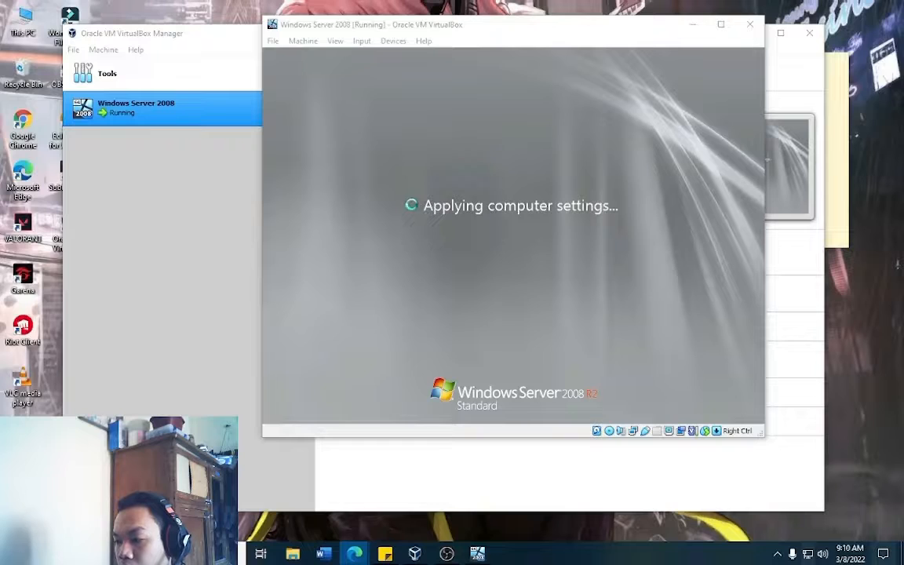
{"action": "key", "text": "alt+Tab"}
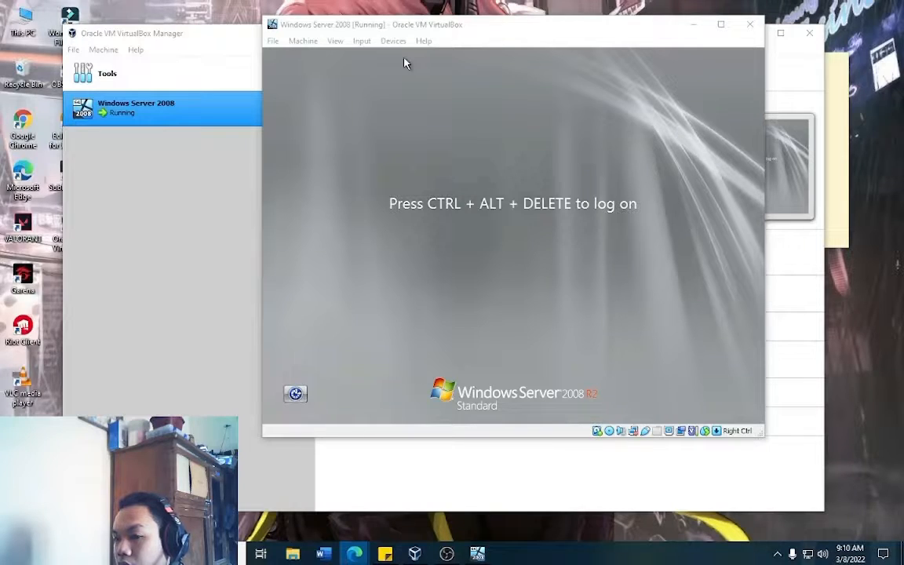
{"action": "left_click", "coordinate": [405, 63]}
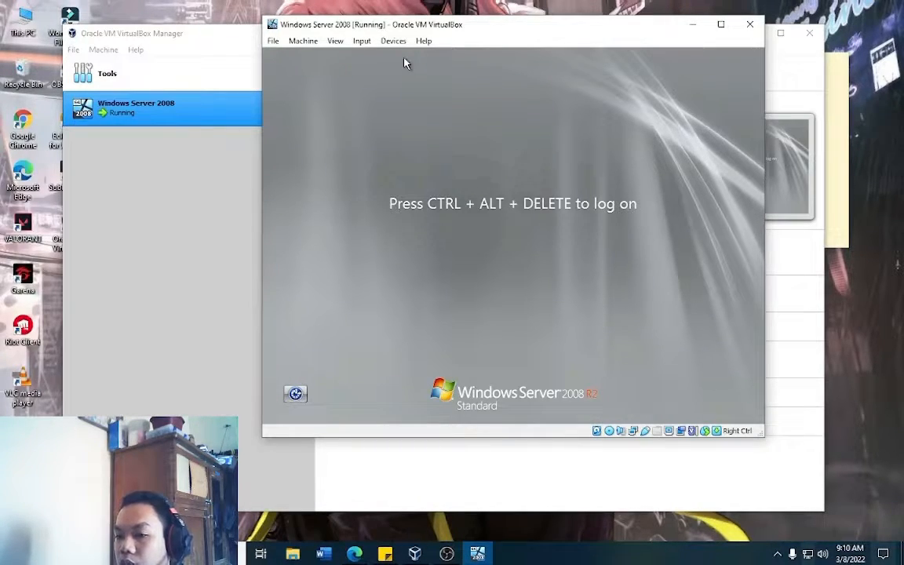
Step: Send Ctrl-Alt-Del to the virtual machine and log on to the Administrator account with the account password
{"action": "key", "text": "ctrl+alt+Delete"}
{"action": "key", "text": "Escape"}
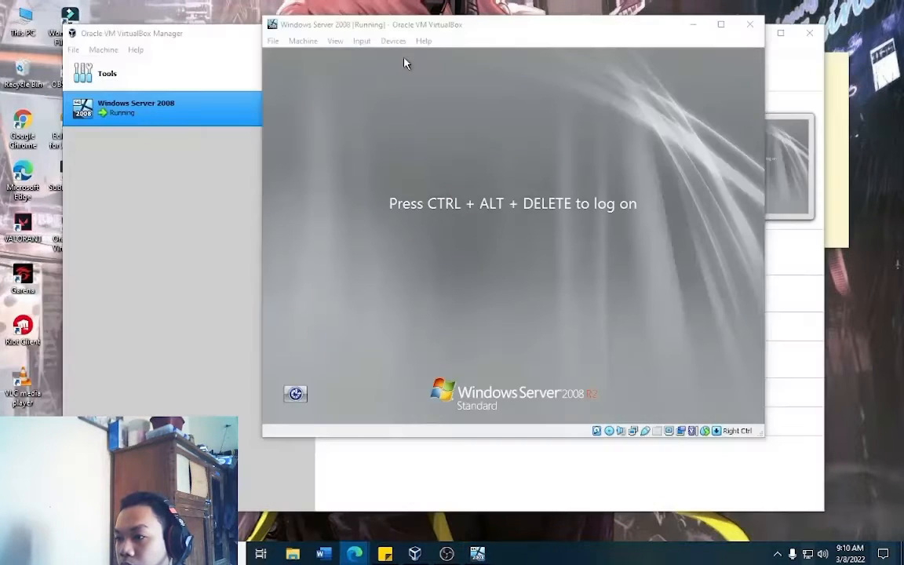
{"action": "left_click", "coordinate": [362, 42]}
{"action": "mouse_move", "coordinate": [389, 56]}
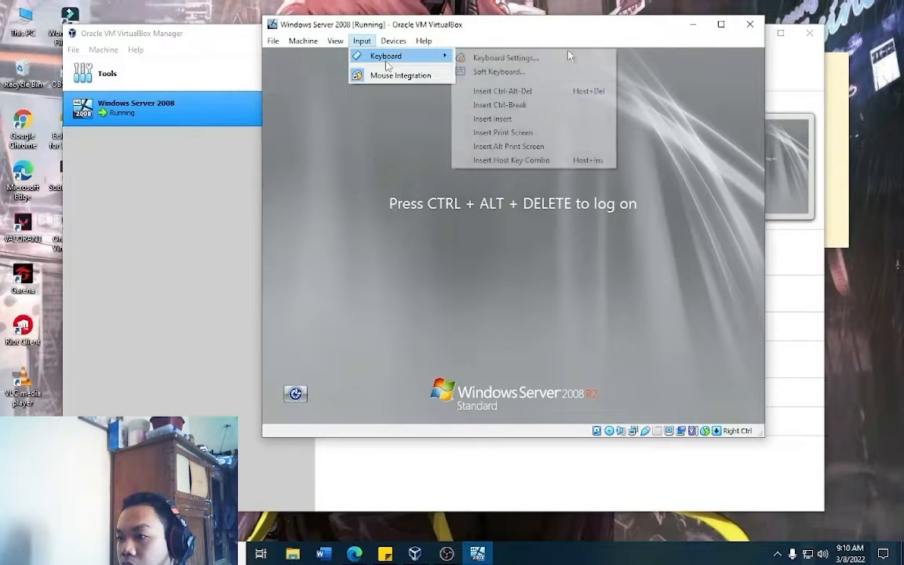
{"action": "left_click", "coordinate": [514, 91]}
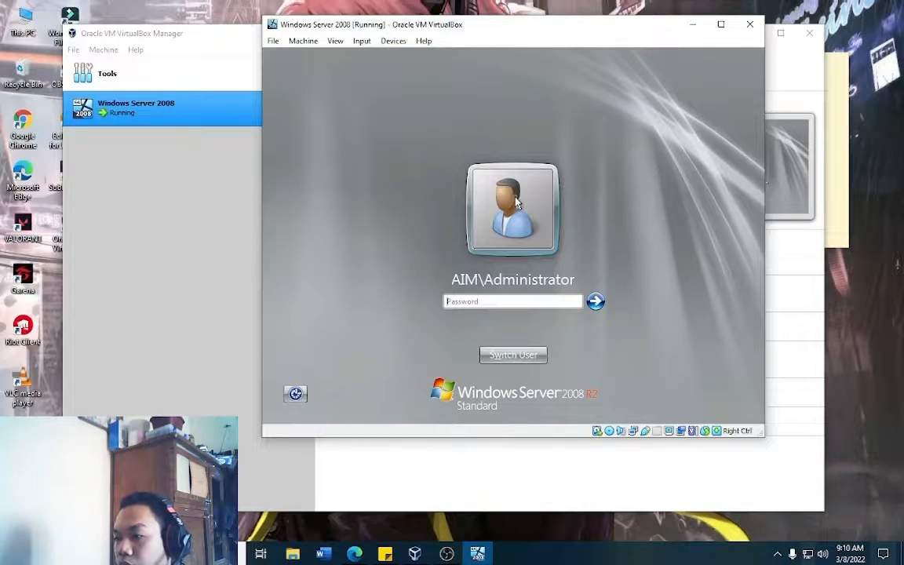
{"action": "type", "text": "••••••"}
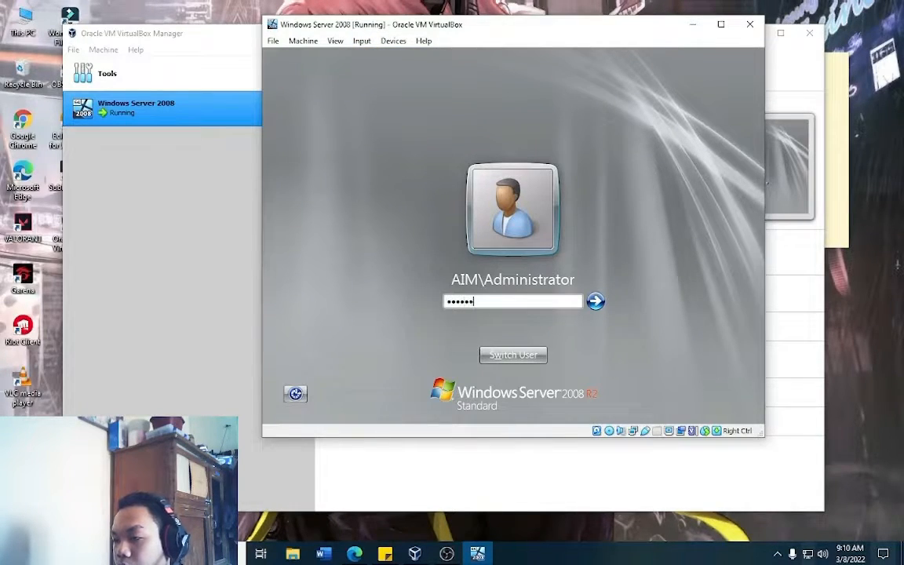
{"action": "key", "text": "Return"}
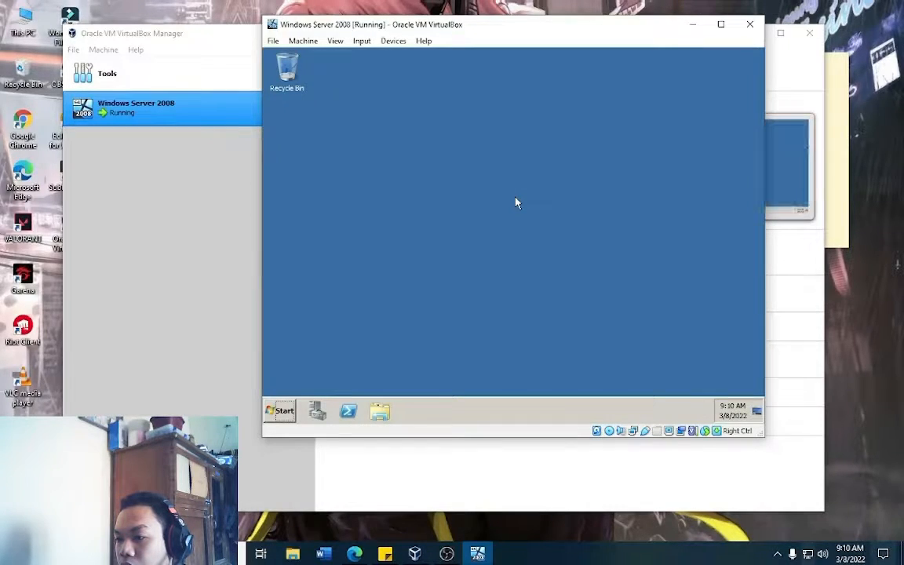
Step: Open Server Manager inside the virtual machine and show the Roles summary
{"action": "left_click", "coordinate": [241, 450]}
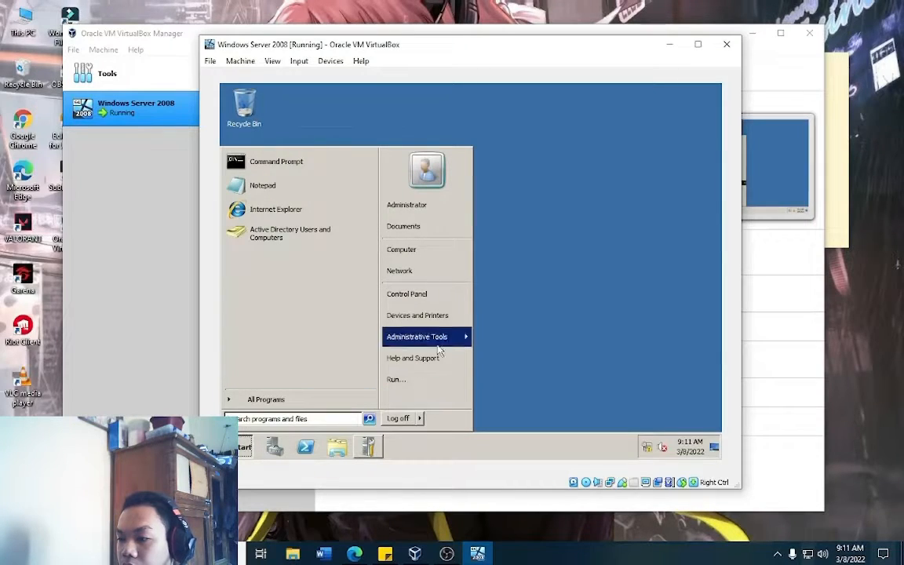
{"action": "mouse_move", "coordinate": [449, 343]}
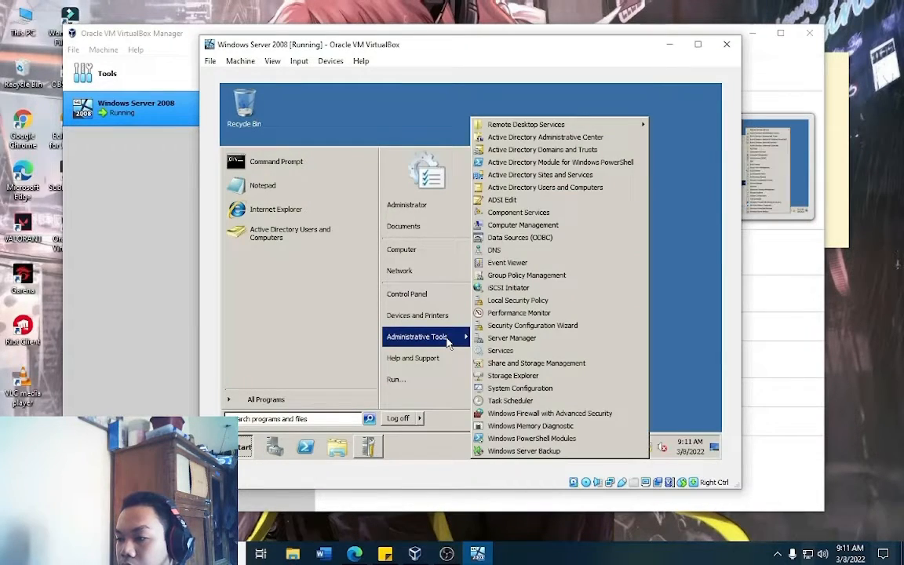
{"action": "left_click", "coordinate": [552, 342]}
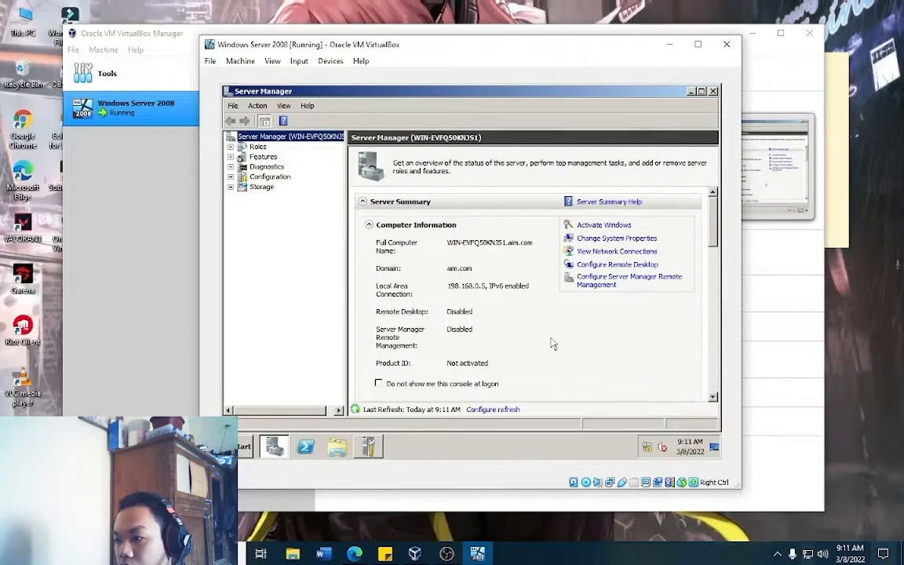
{"action": "left_click", "coordinate": [256, 147]}
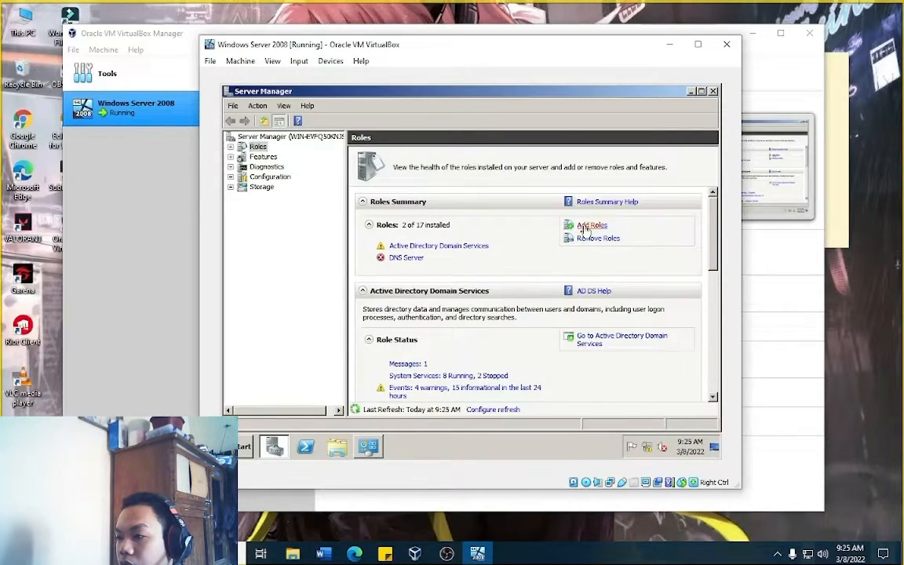
Step: Start the Add Roles Wizard, select the DHCP Server role and accept the 8.8.4.4 network connection binding
{"action": "left_click", "coordinate": [585, 227]}
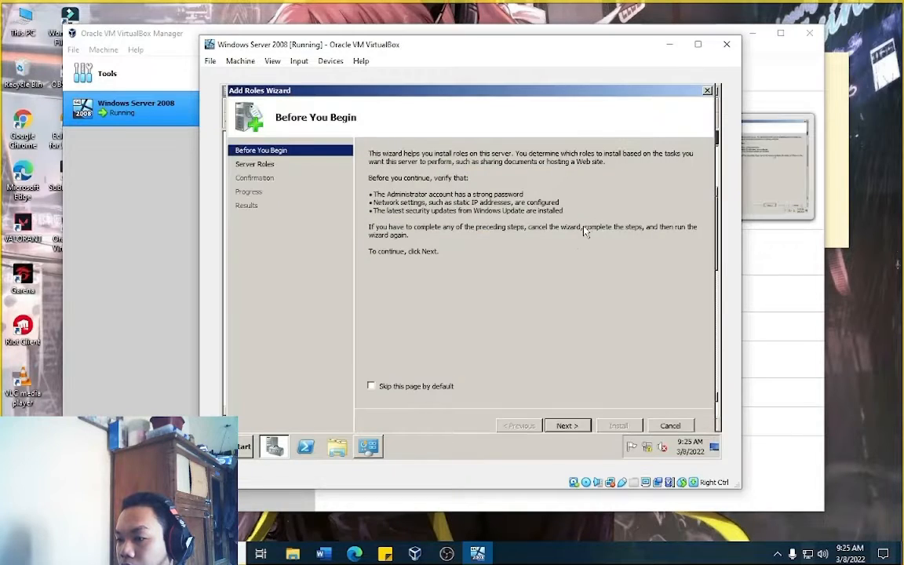
{"action": "left_click", "coordinate": [566, 425]}
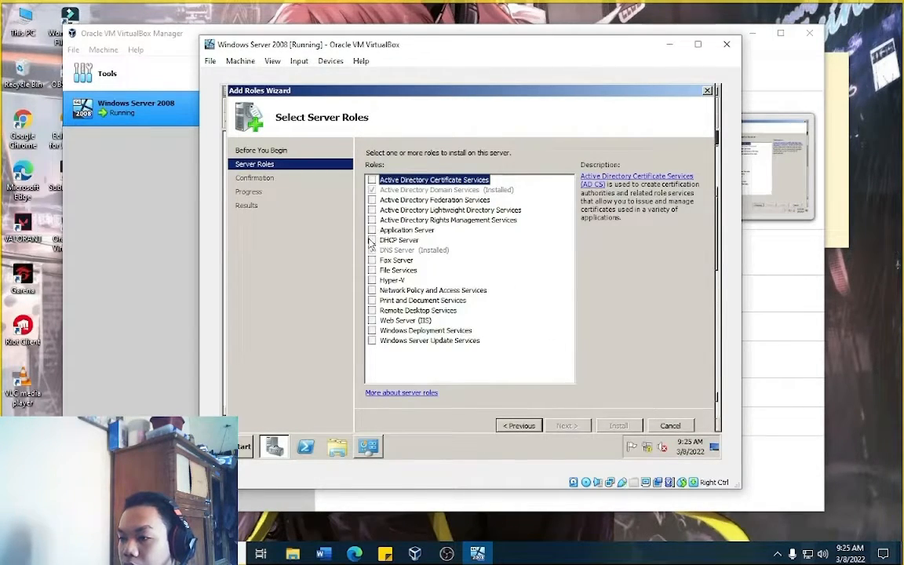
{"action": "left_click", "coordinate": [393, 241]}
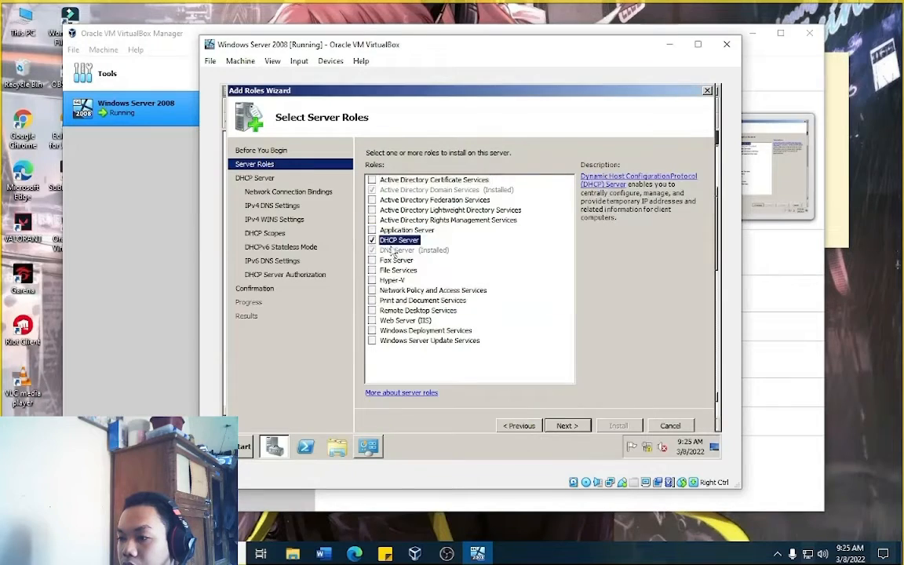
{"action": "left_click", "coordinate": [567, 426]}
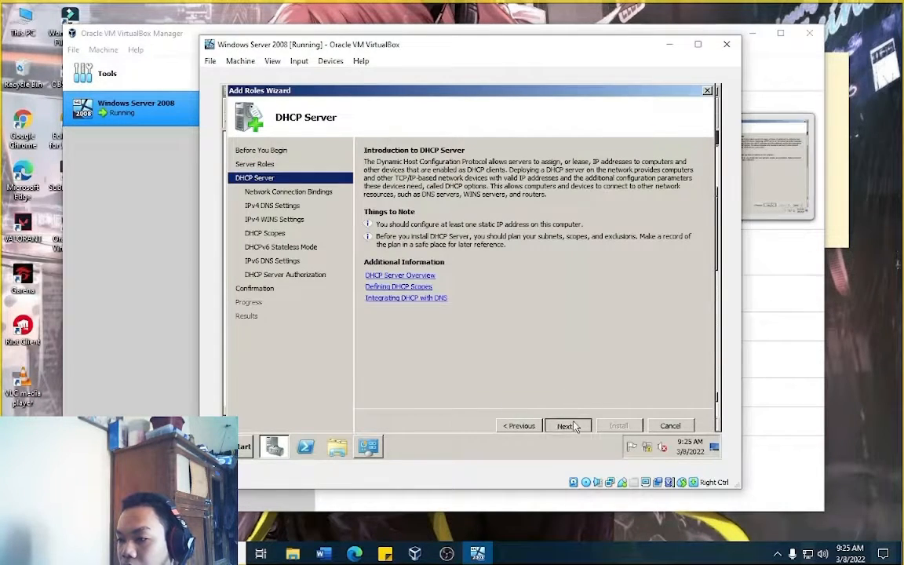
{"action": "left_click", "coordinate": [568, 425]}
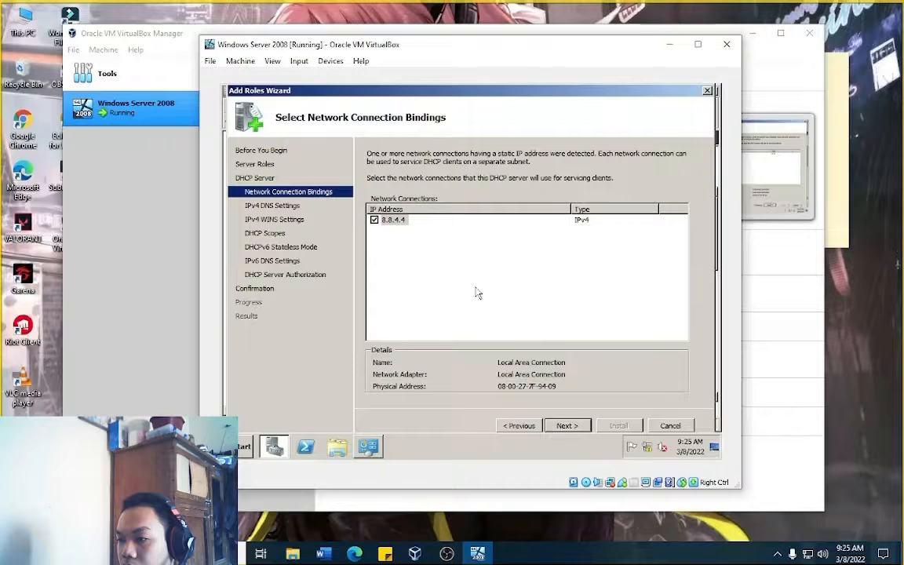
{"action": "key", "text": "Return"}
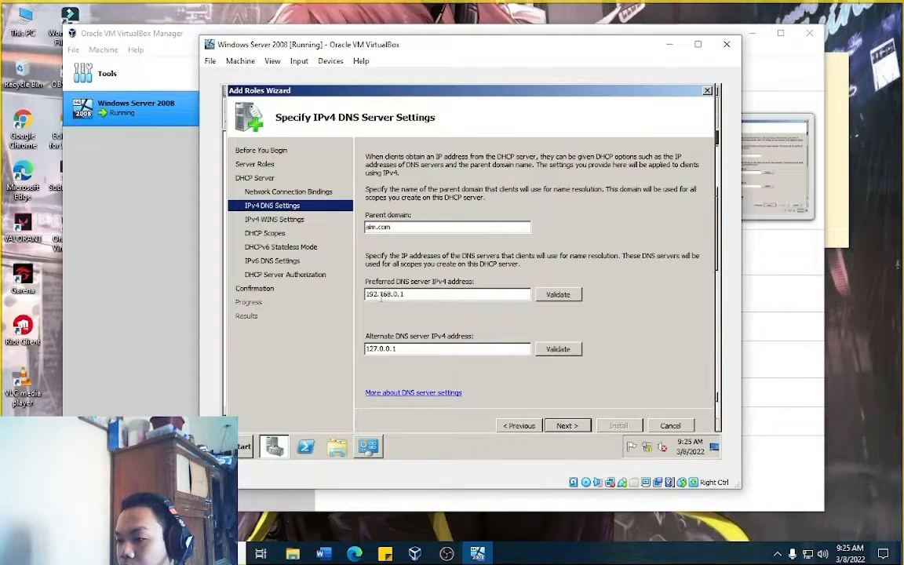
Step: Validate the preferred DNS server 192.168.0.1 and alternate DNS server 127.0.0.1, and accept the IPv4 DNS settings
{"action": "left_click", "coordinate": [572, 297]}
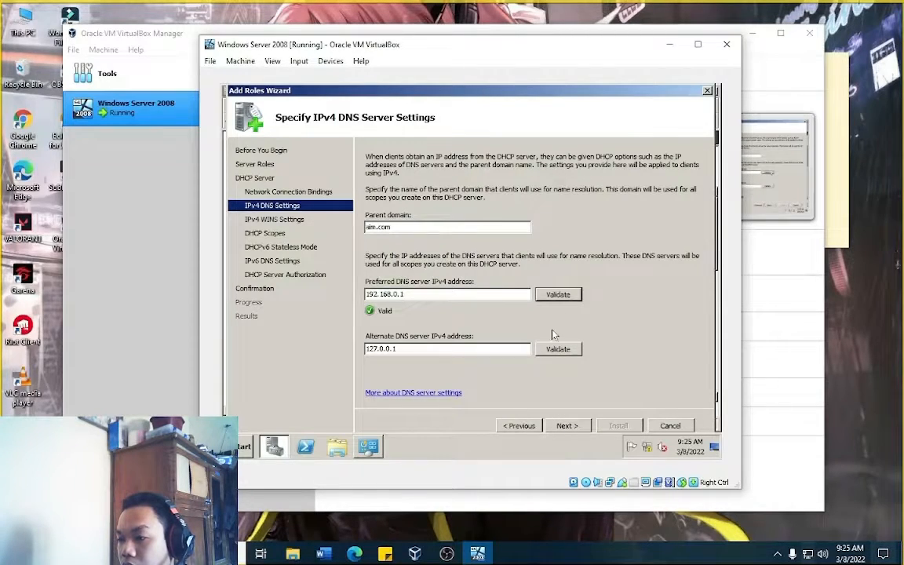
{"action": "left_click", "coordinate": [549, 350]}
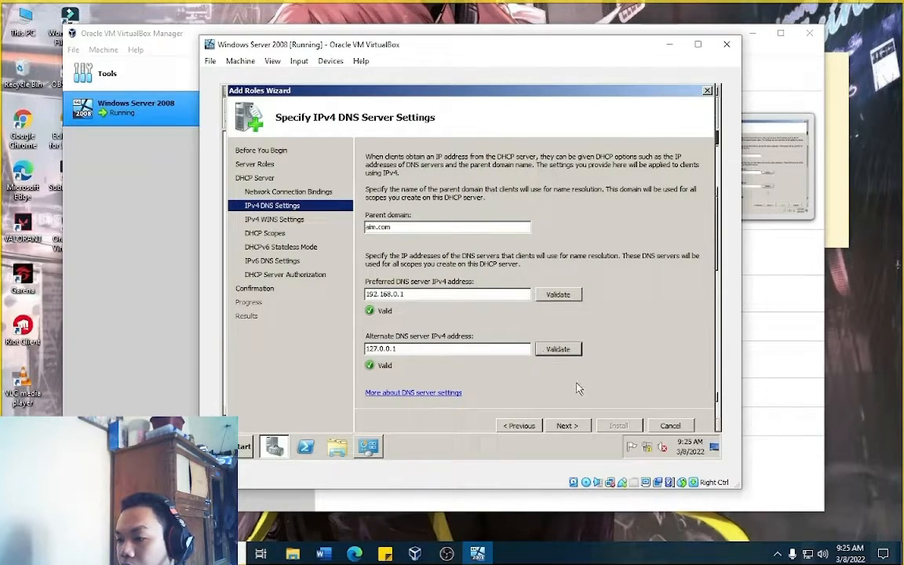
{"action": "left_click", "coordinate": [568, 426]}
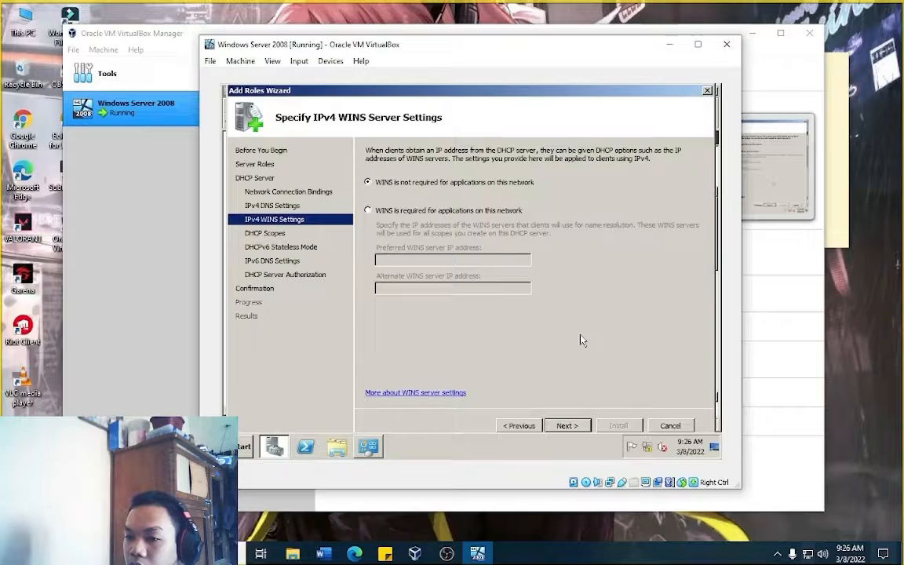
Step: Mark WINS as required for applications on this network and set the preferred WINS server IP address to 10.63.255.254
{"action": "left_click", "coordinate": [452, 212]}
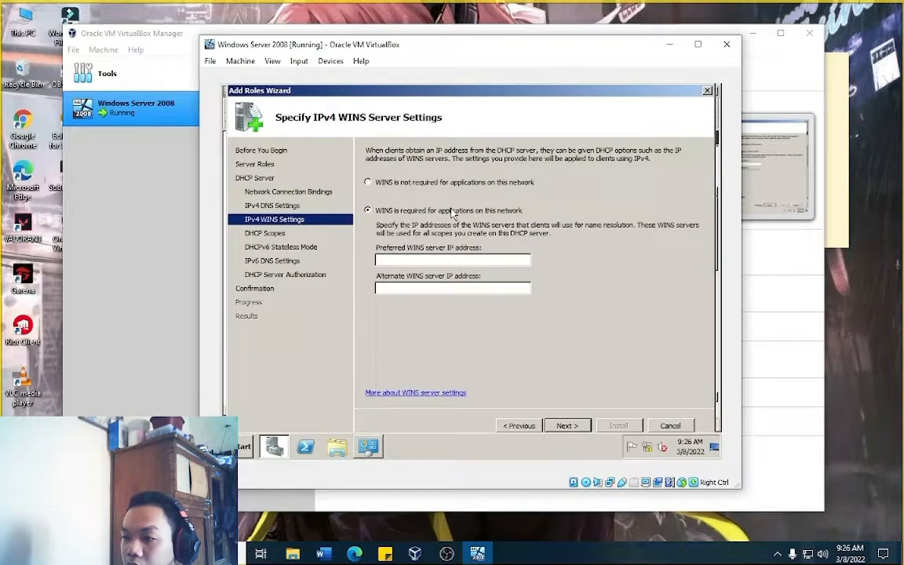
{"action": "left_click", "coordinate": [432, 259]}
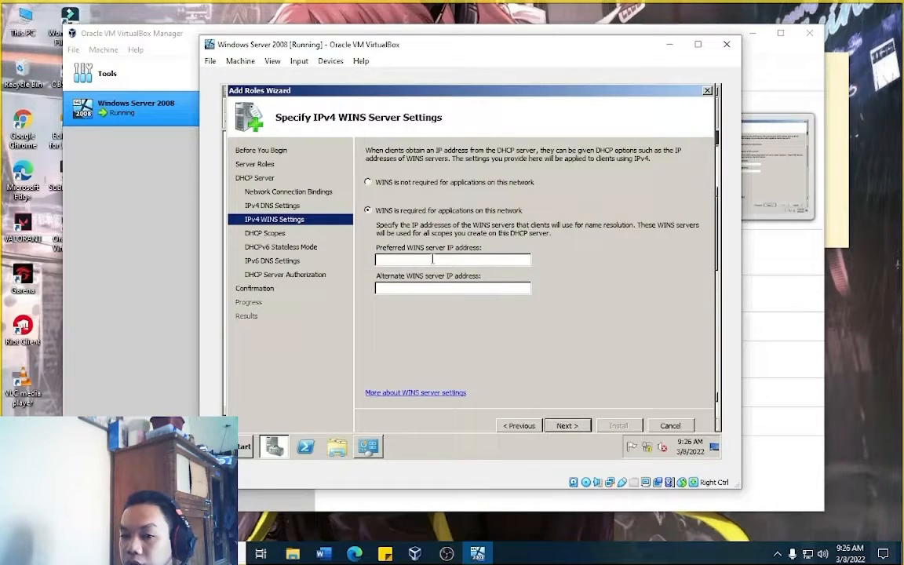
{"action": "type", "text": "10"}
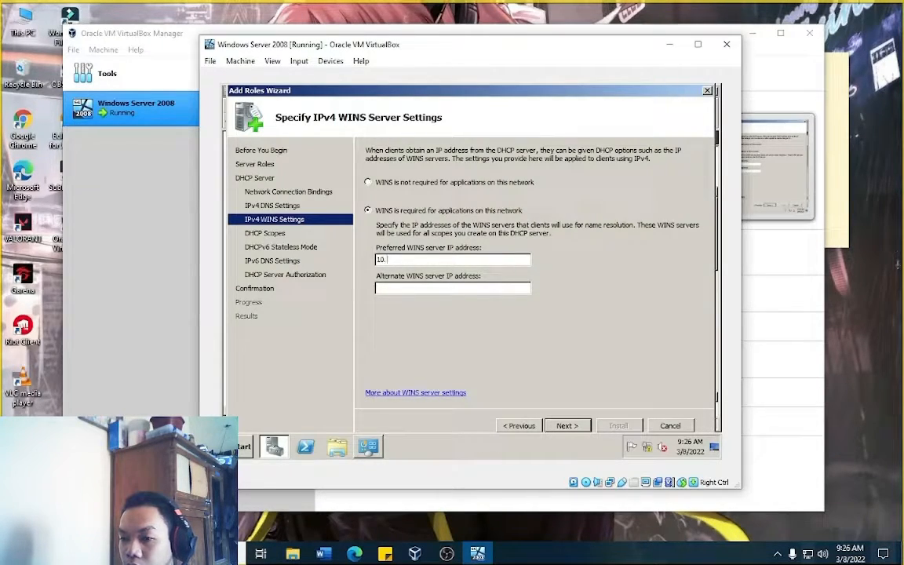
{"action": "type", "text": ".63"}
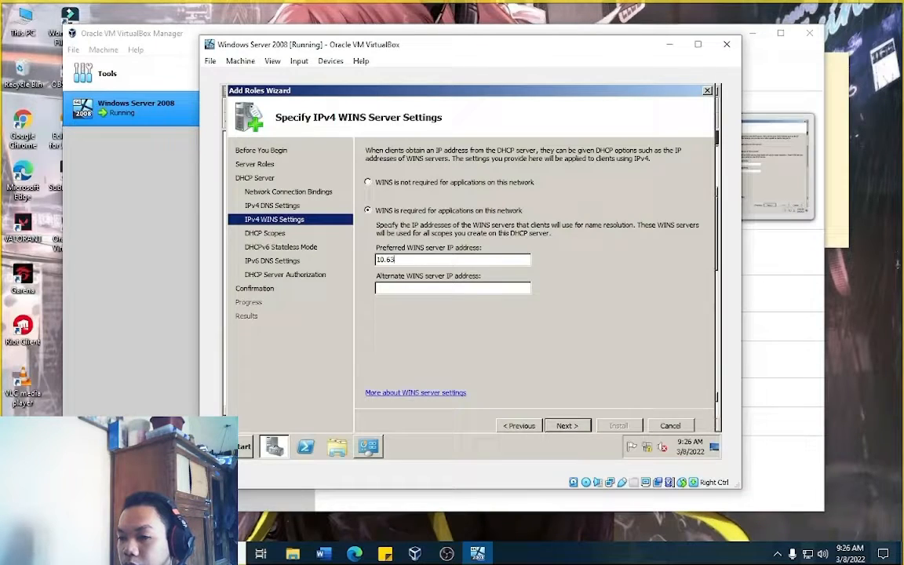
{"action": "type", "text": ".255"}
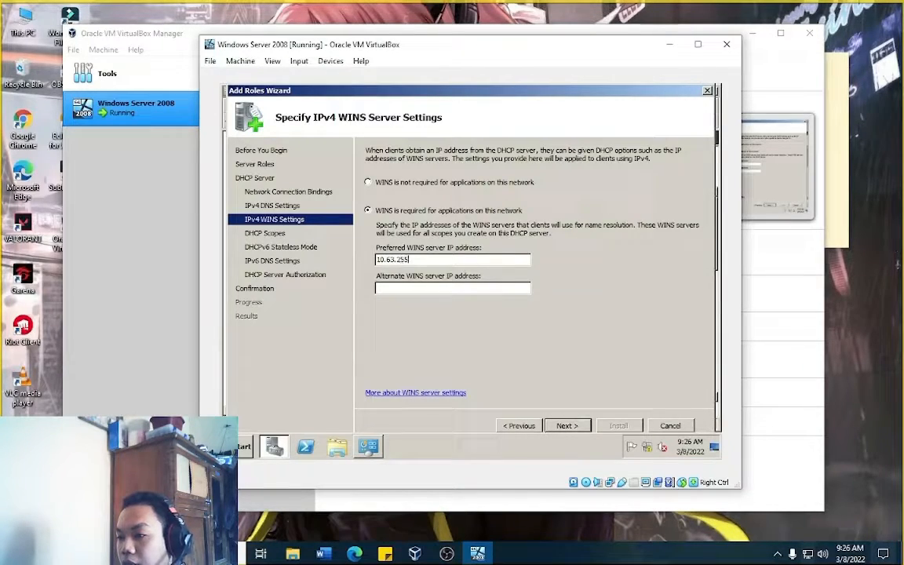
{"action": "type", "text": ".254"}
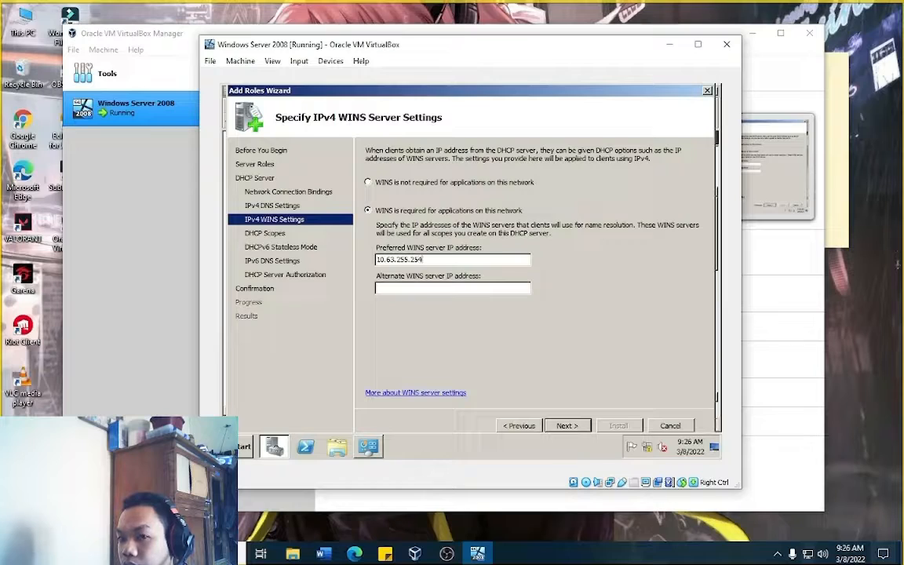
{"action": "left_click", "coordinate": [424, 289]}
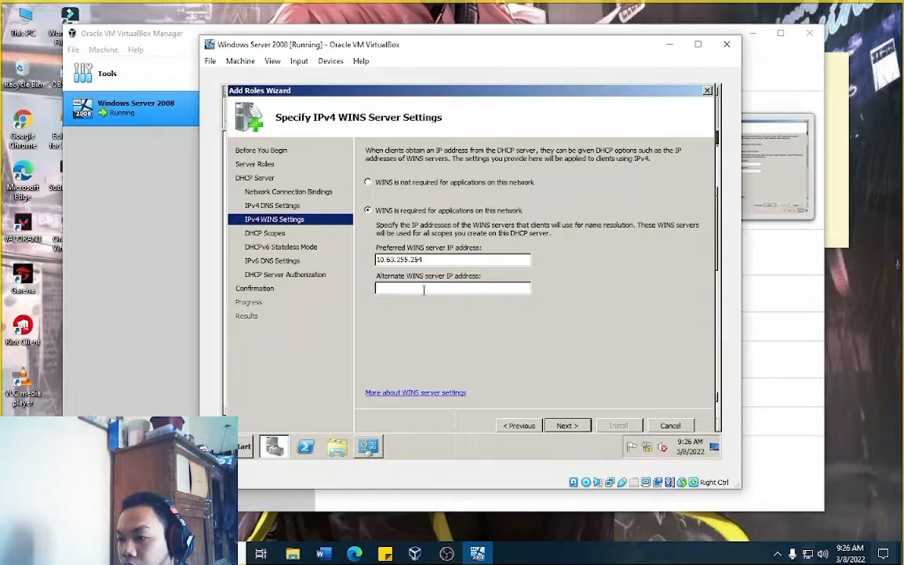
{"action": "type", "text": "127"}
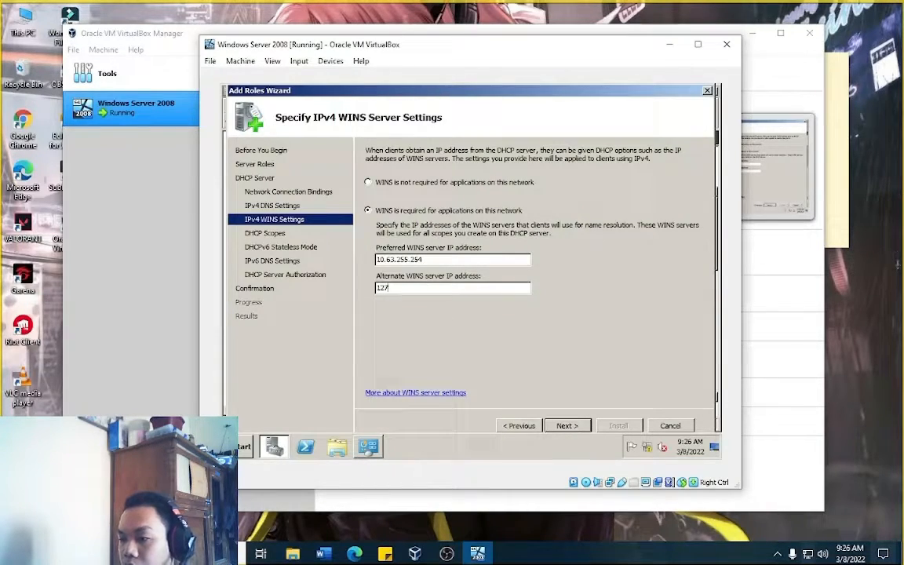
{"action": "type", "text": ".31"}
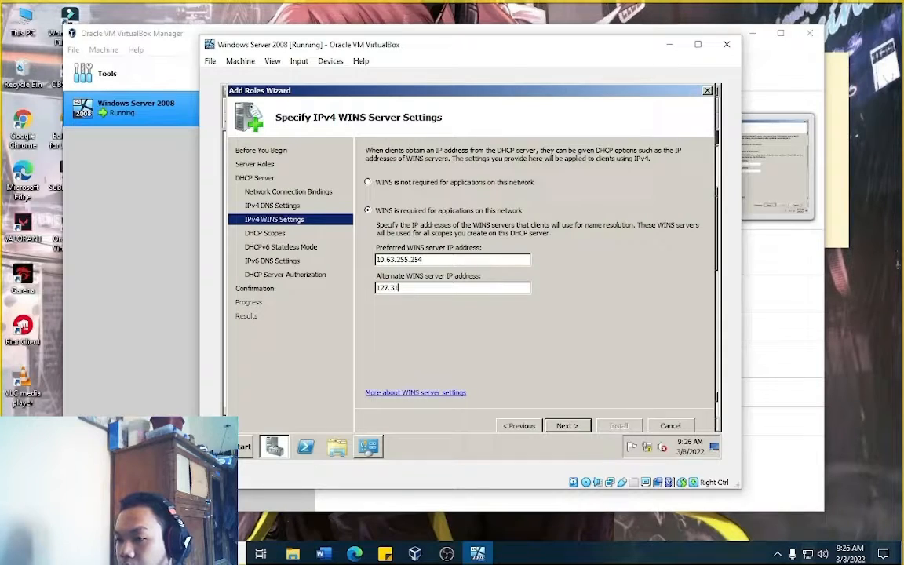
{"action": "key", "text": "BackSpace"}
{"action": "key", "text": "BackSpace"}
{"action": "key", "text": "BackSpace"}
{"action": "key", "text": "BackSpace"}
{"action": "key", "text": "BackSpace"}
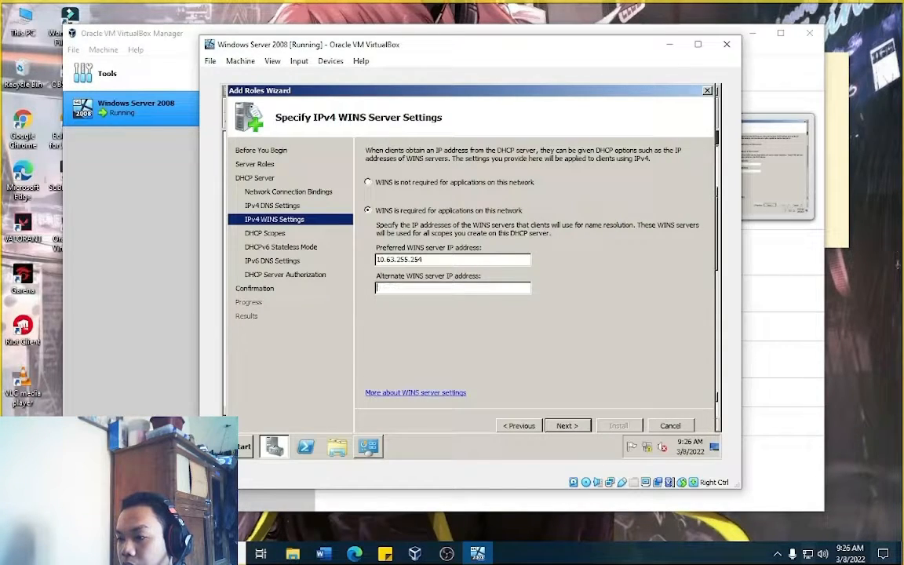
Step: Accept the IPv4 WINS settings, leave the DHCP scopes list empty and keep DHCPv6 stateless mode enabled for this server
{"action": "left_click", "coordinate": [567, 426]}
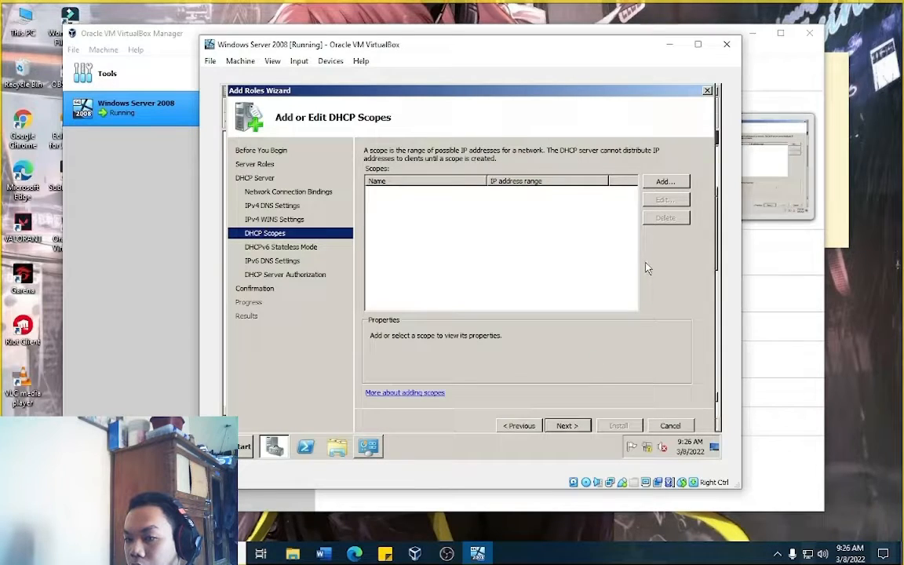
{"action": "left_click", "coordinate": [566, 428]}
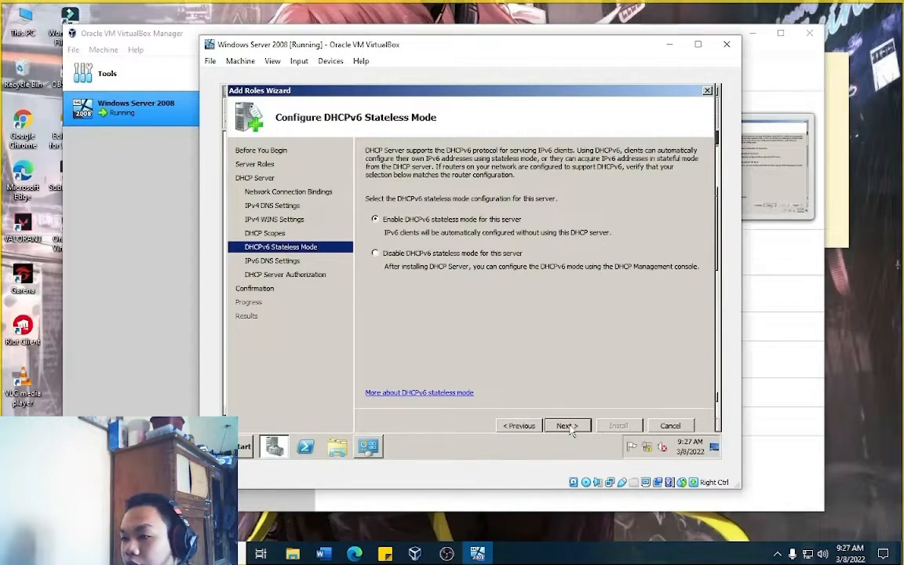
{"action": "left_click", "coordinate": [568, 428]}
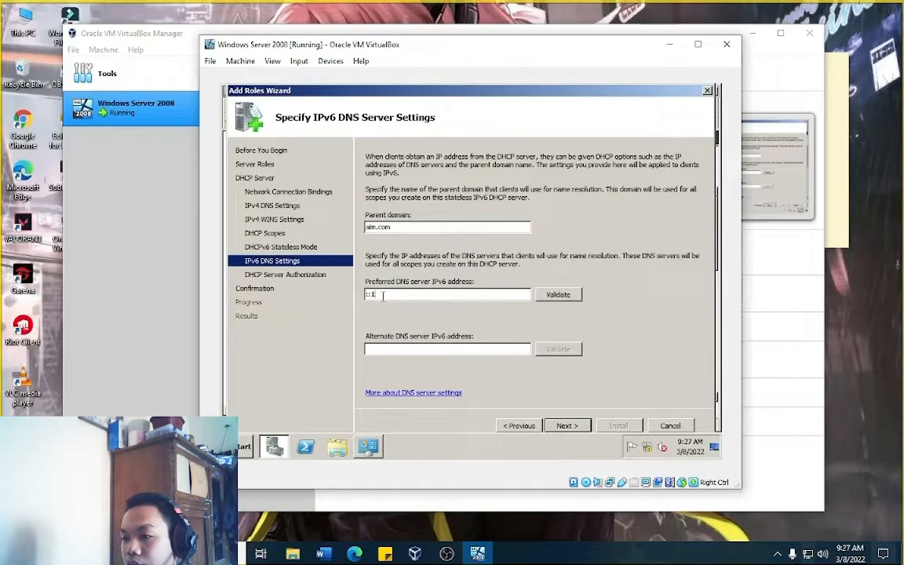
Step: Validate the preferred DNS server IPv6 address ::1 and accept the IPv6 DNS settings
{"action": "left_click_drag", "start_coordinate": [383, 295], "coordinate": [348, 296]}
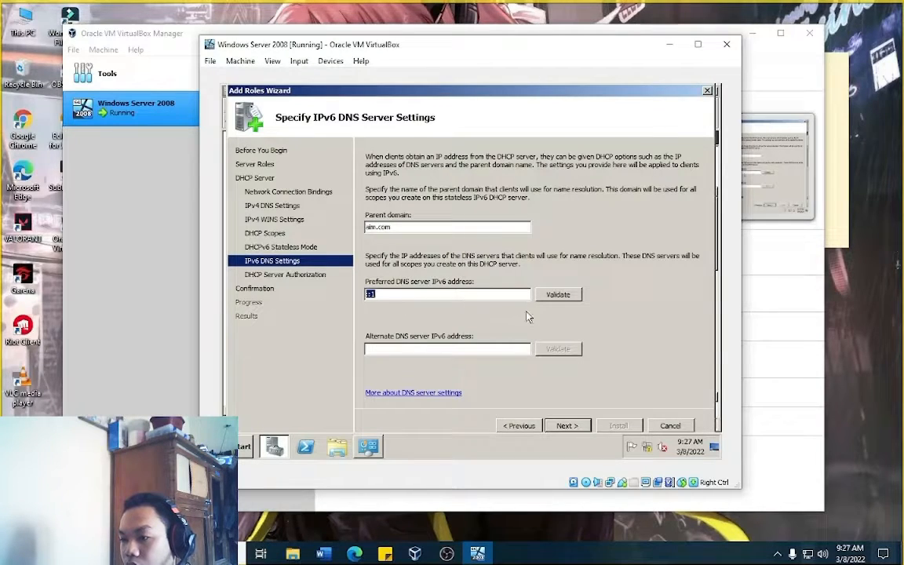
{"action": "left_click", "coordinate": [559, 295]}
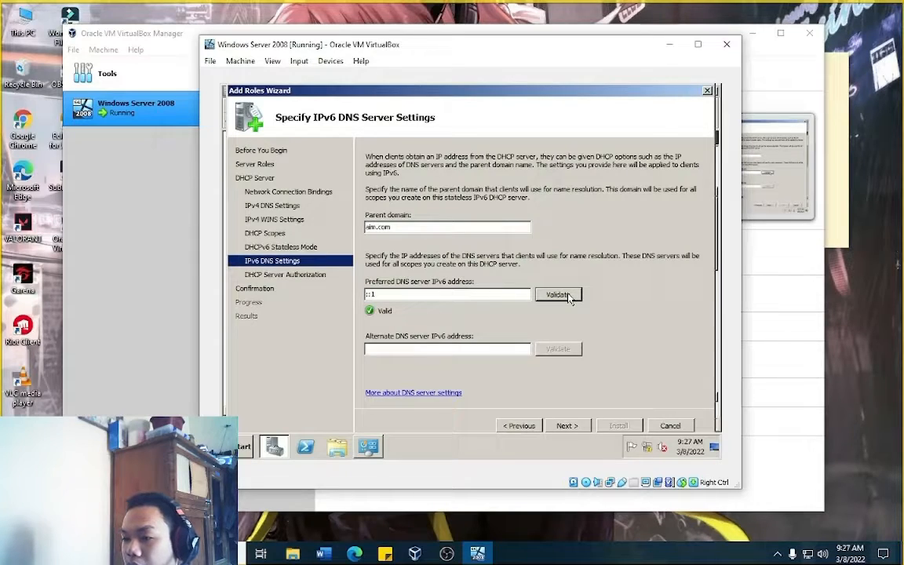
{"action": "left_click", "coordinate": [567, 425]}
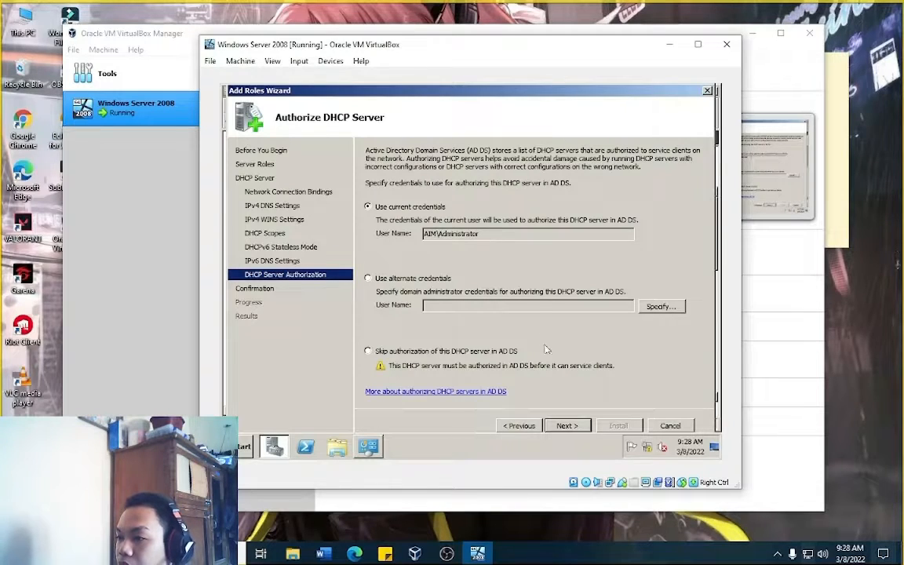
Step: Authorize the DHCP server with the current credentials and install the role, closing the wizard when the installation finishes
{"action": "left_click", "coordinate": [573, 425]}
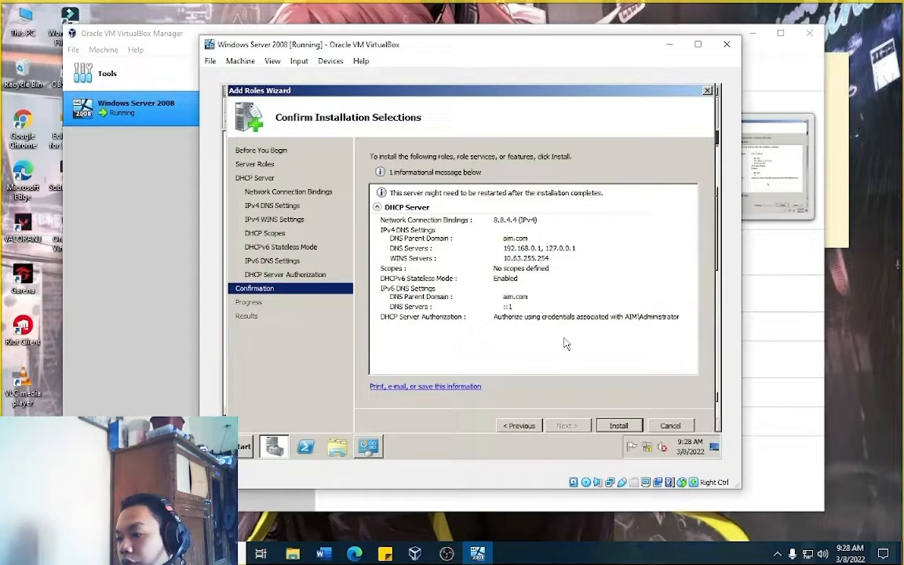
{"action": "left_click", "coordinate": [610, 428]}
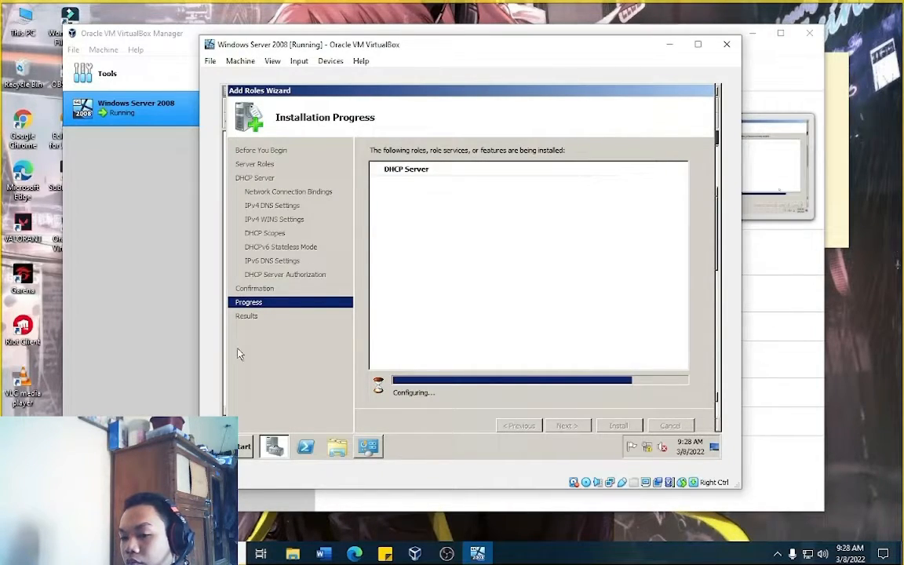
{"action": "key", "text": "alt+Tab"}
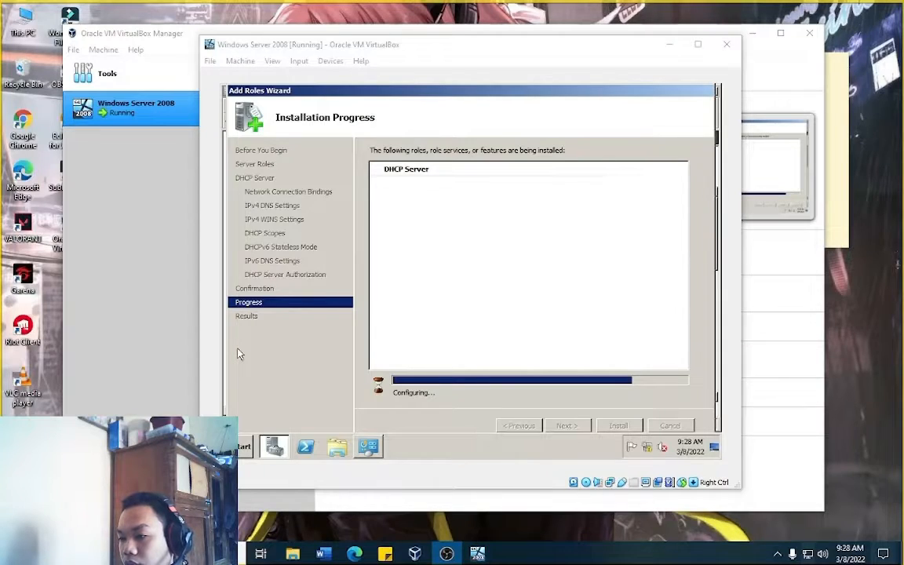
{"action": "left_click", "coordinate": [238, 349]}
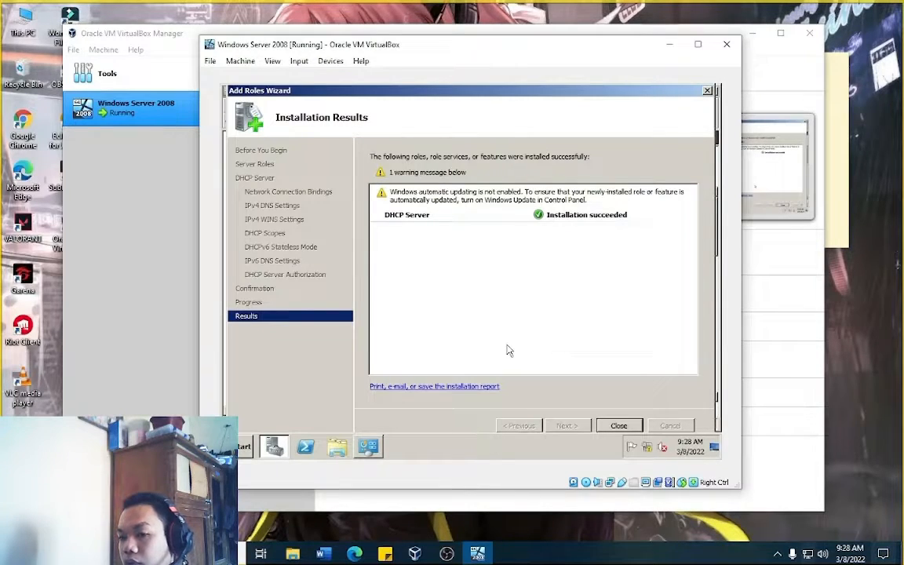
{"action": "left_click", "coordinate": [618, 425]}
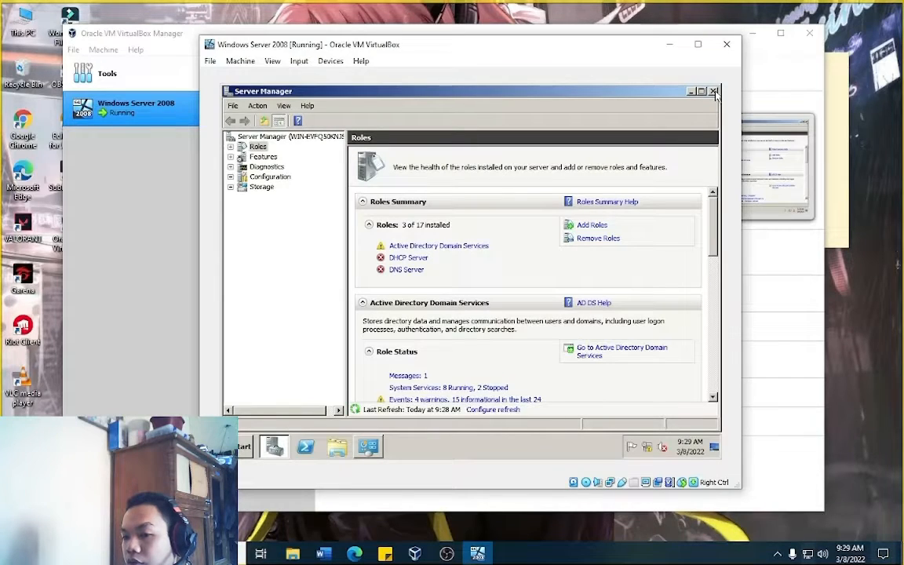
Step: Close Server Manager and open the DHCP management console
{"action": "left_click", "coordinate": [713, 92]}
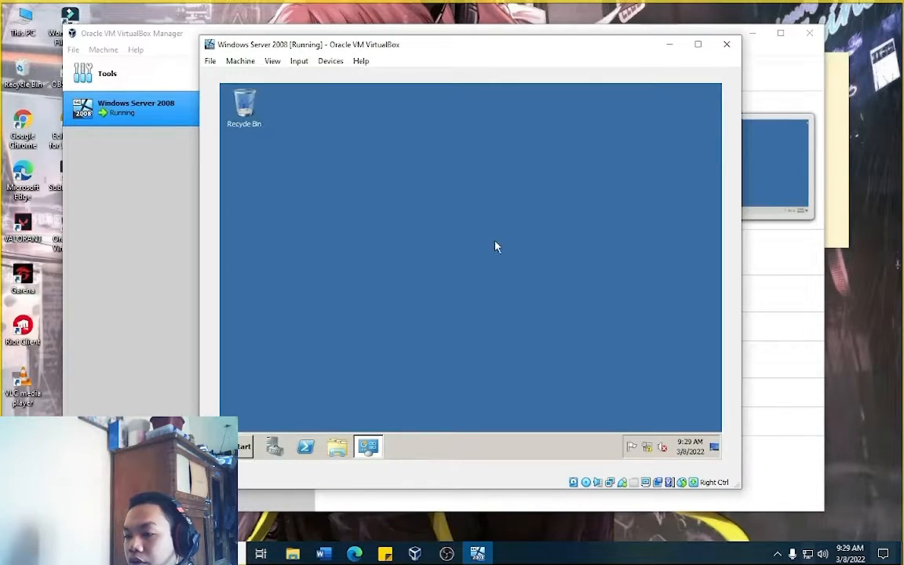
{"action": "left_click", "coordinate": [240, 449]}
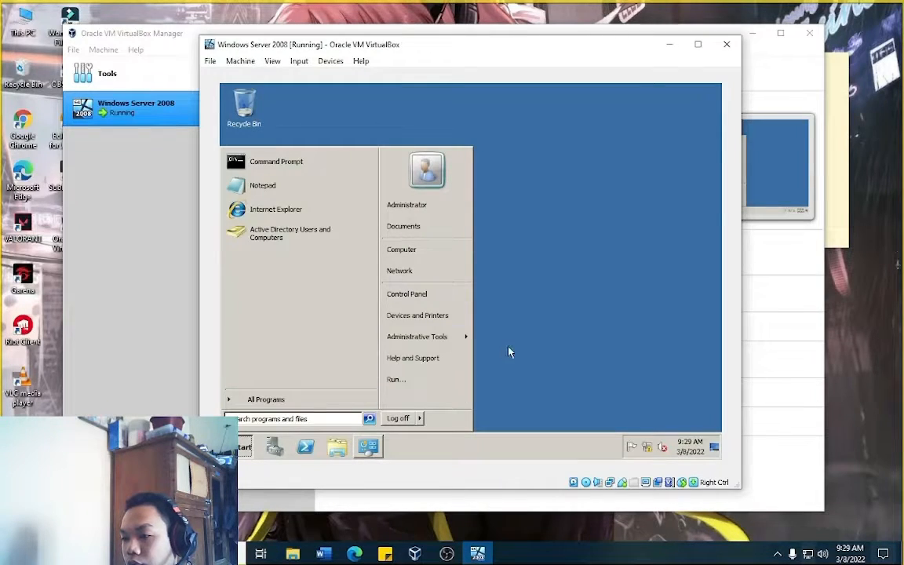
{"action": "mouse_move", "coordinate": [452, 337]}
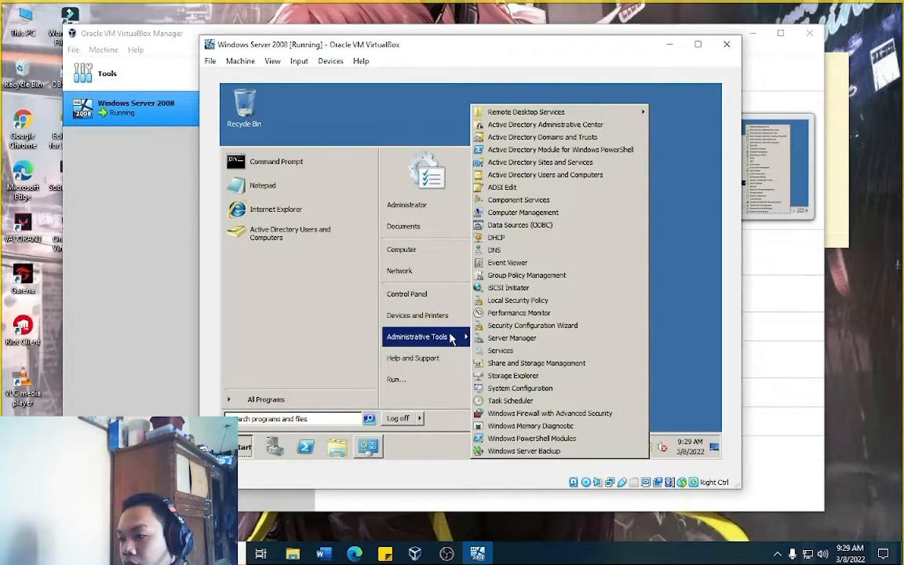
{"action": "left_click", "coordinate": [536, 240]}
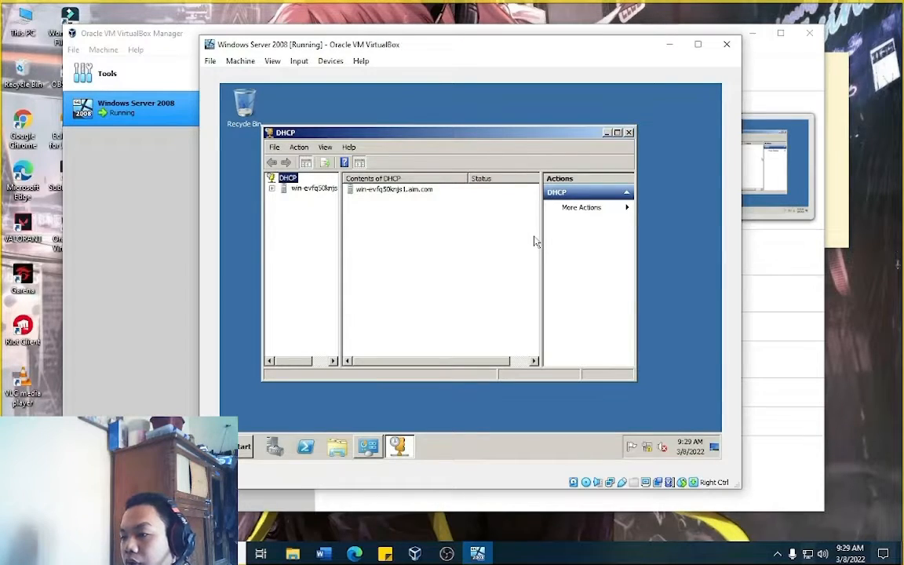
Step: Expand the server and its IPv4 node in the DHCP console, and enlarge the window and its console tree
{"action": "left_click", "coordinate": [402, 193]}
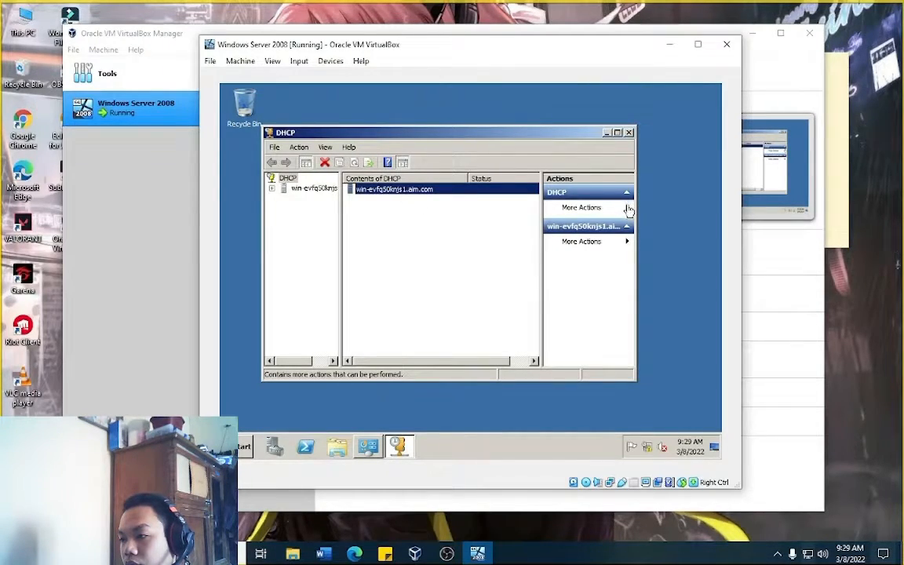
{"action": "double_click", "coordinate": [303, 189]}
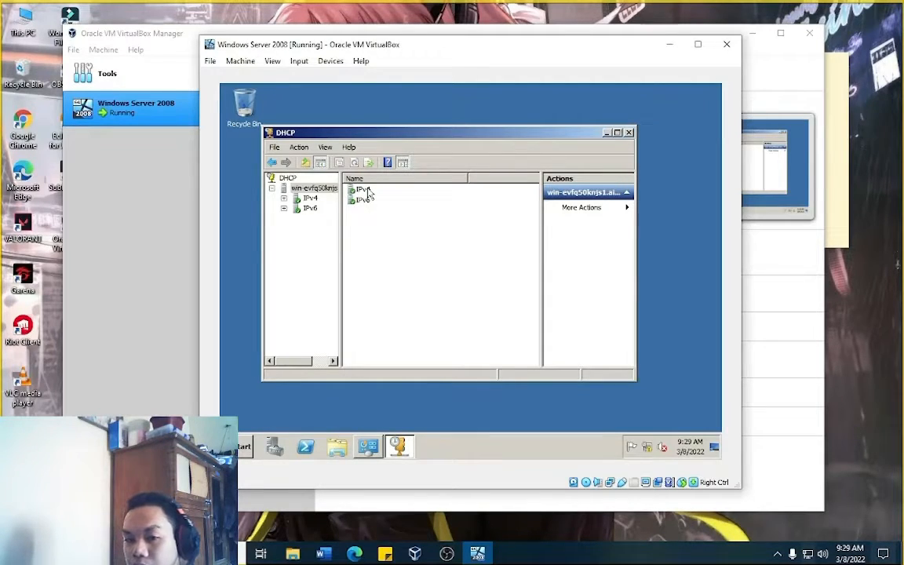
{"action": "double_click", "coordinate": [368, 194]}
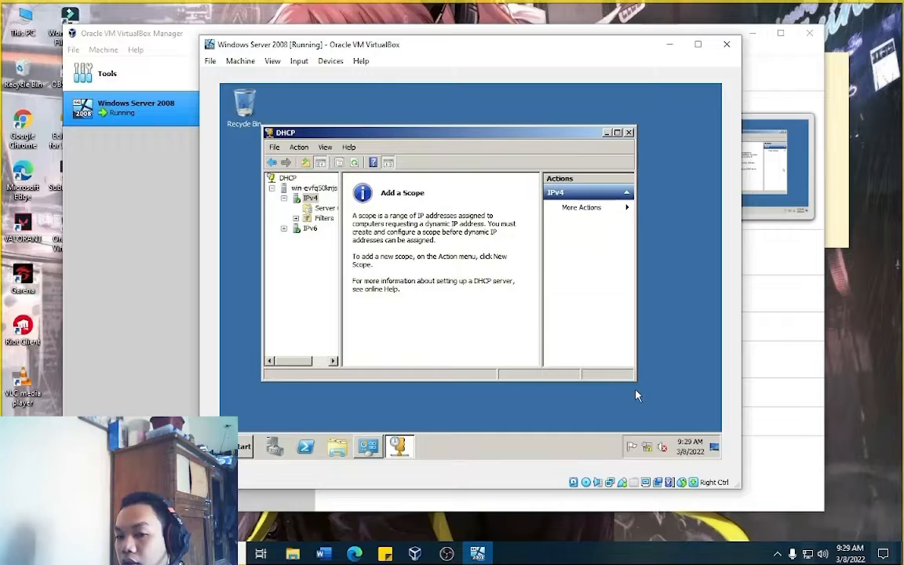
{"action": "left_click_drag", "start_coordinate": [636, 380], "coordinate": [690, 413]}
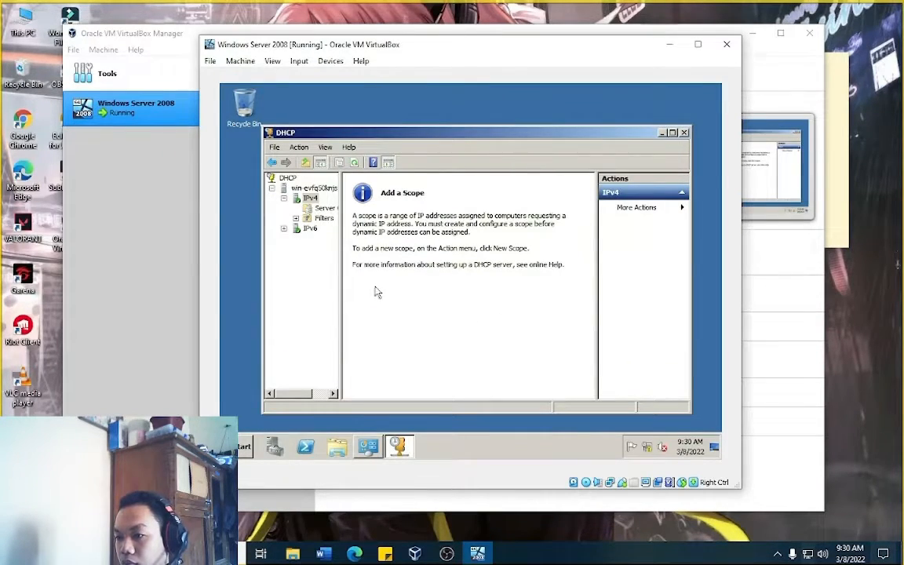
{"action": "left_click_drag", "start_coordinate": [341, 284], "coordinate": [363, 286]}
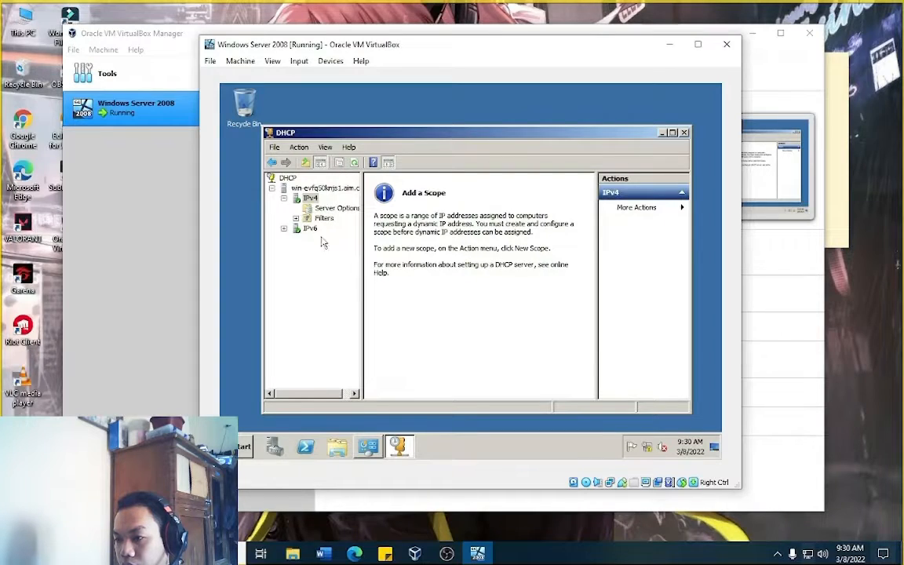
Step: Start a new scope under IPv4, name it Male Accounts and continue to its IP address range
{"action": "right_click", "coordinate": [316, 194]}
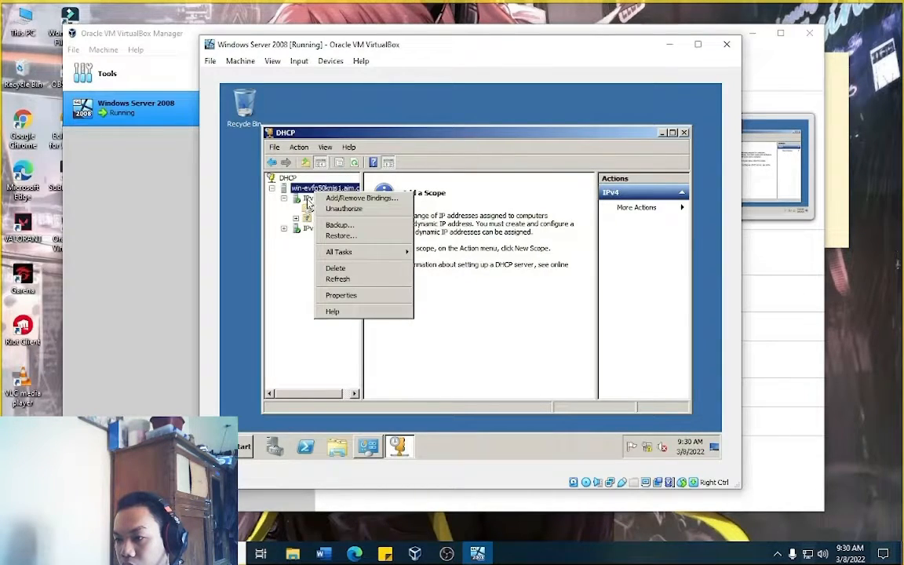
{"action": "right_click", "coordinate": [310, 199]}
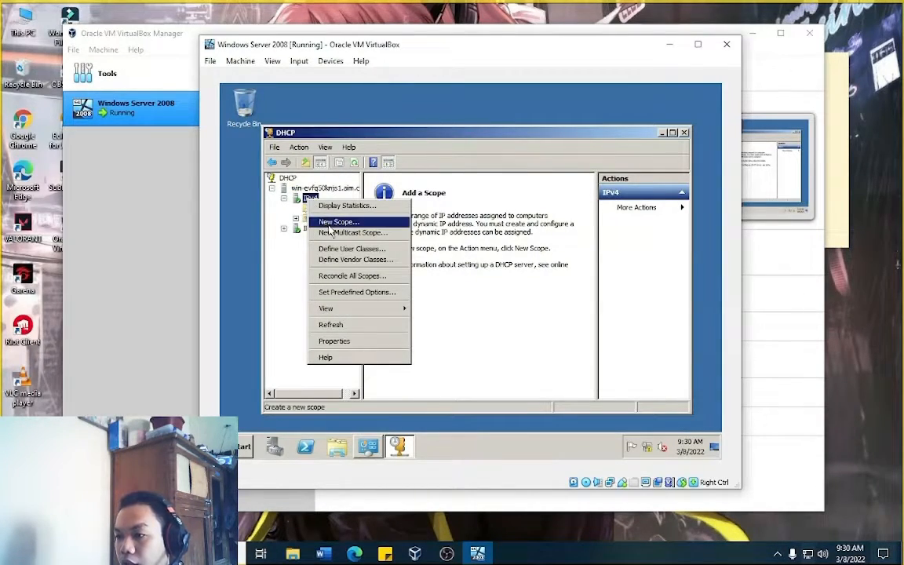
{"action": "left_click", "coordinate": [338, 222]}
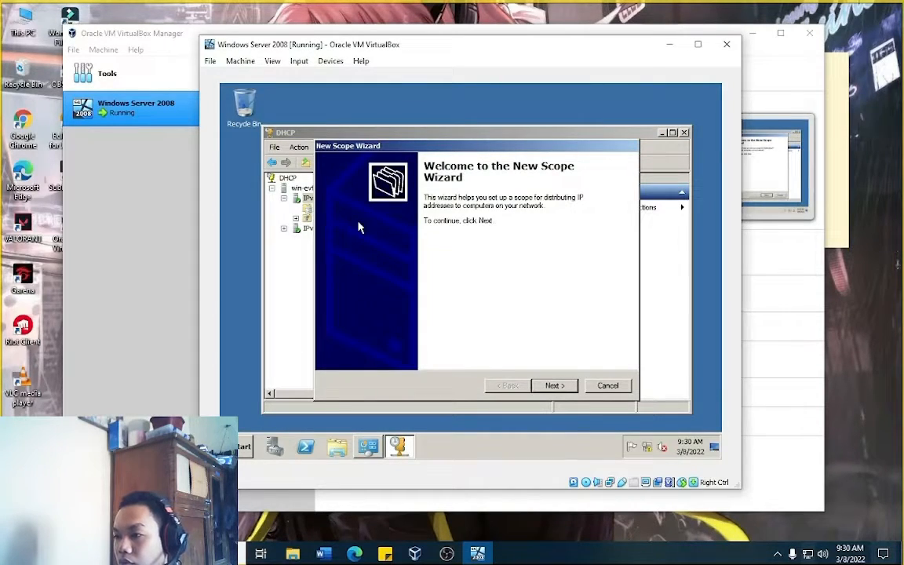
{"action": "left_click", "coordinate": [560, 385]}
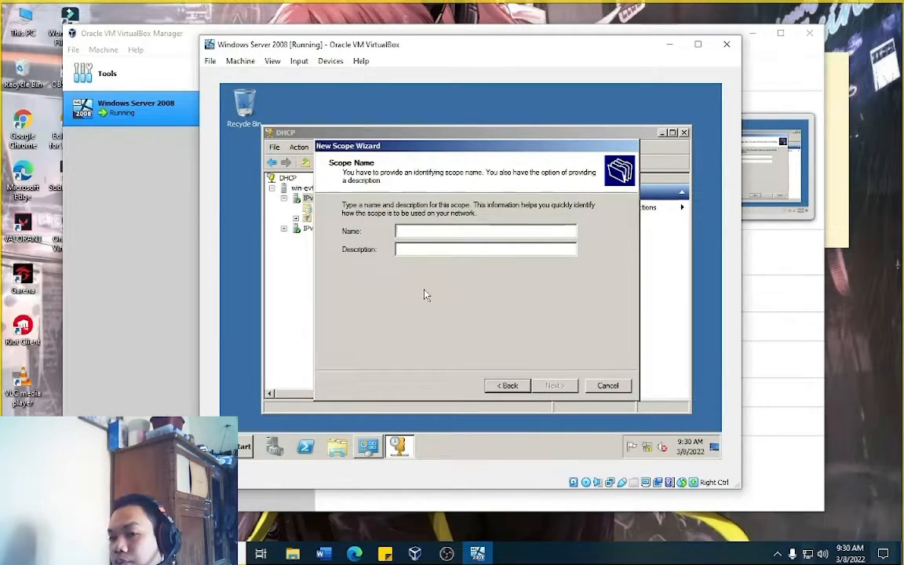
{"action": "type", "text": "Ma"}
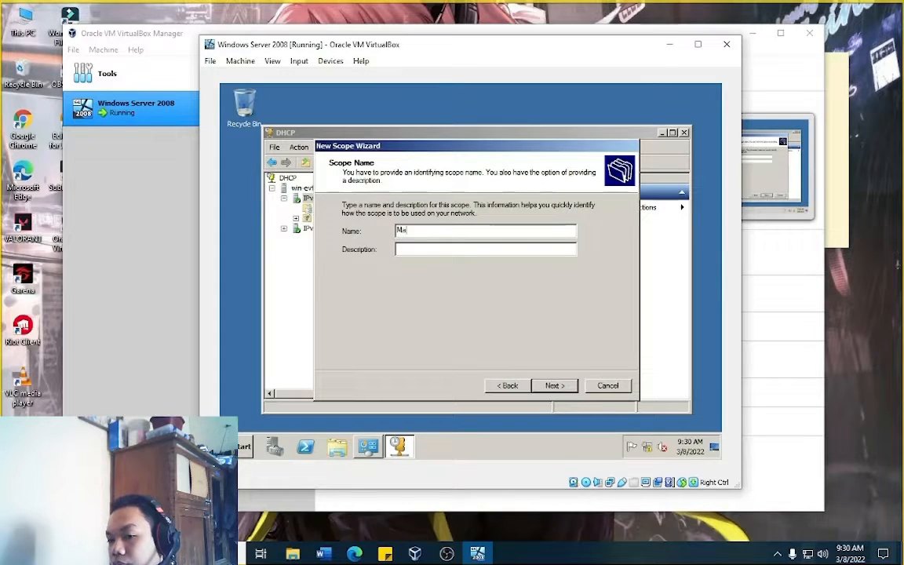
{"action": "type", "text": "le A"}
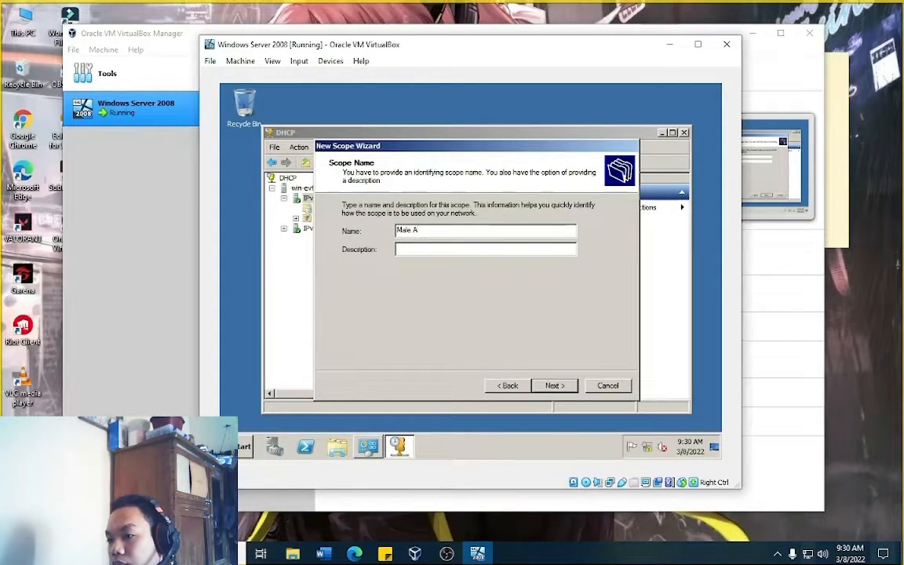
{"action": "type", "text": "ccounts"}
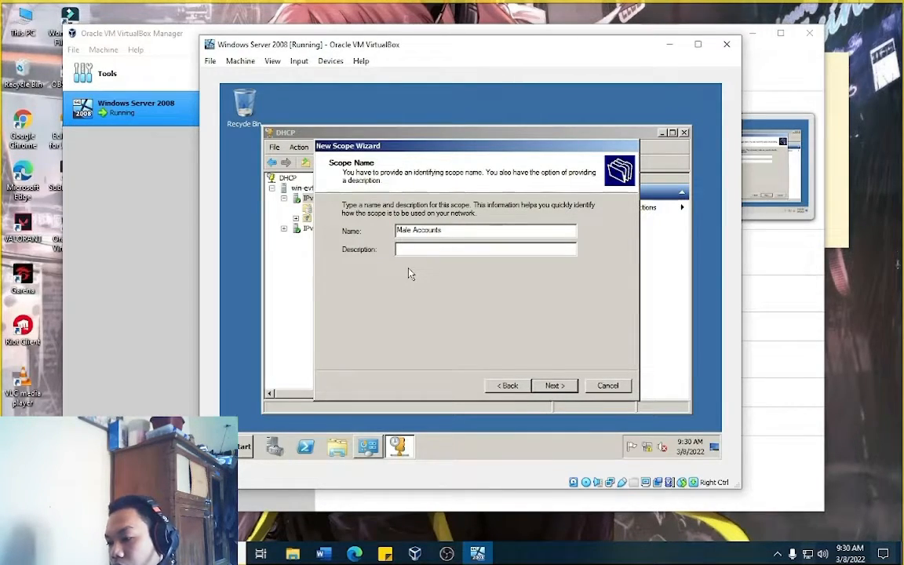
{"action": "left_click", "coordinate": [545, 382]}
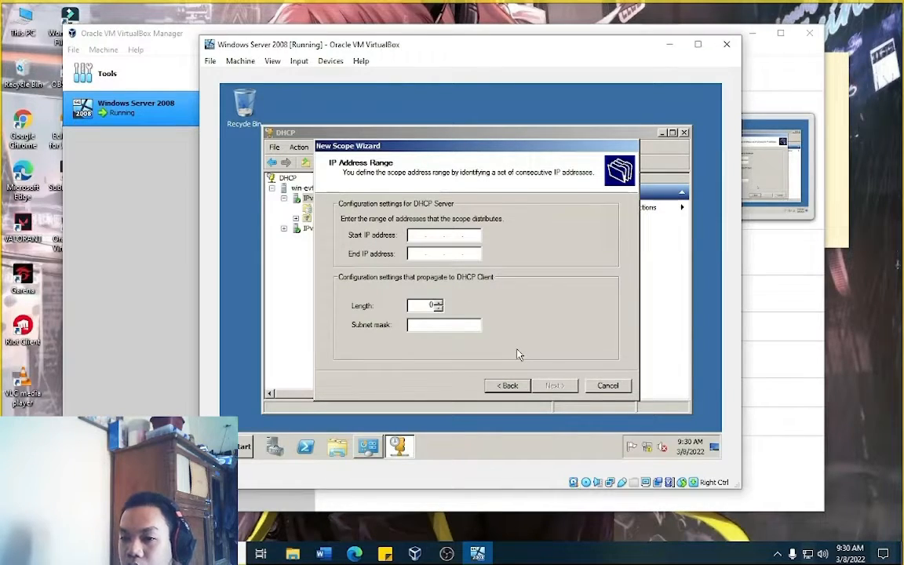
Step: Set the scope's start IP address to 10.0.0.1
{"action": "type", "text": "10 "}
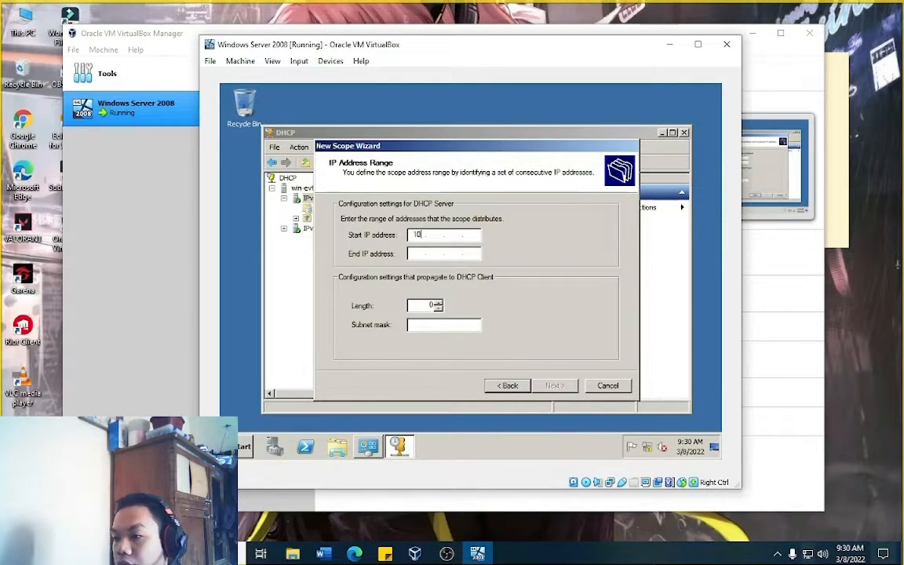
{"action": "type", "text": ". "}
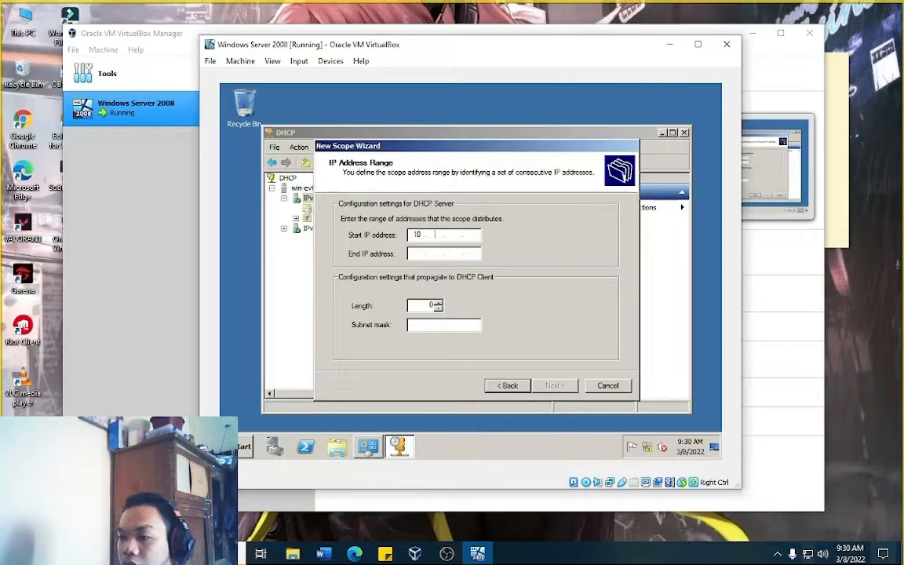
{"action": "type", "text": "0 . 0 . "}
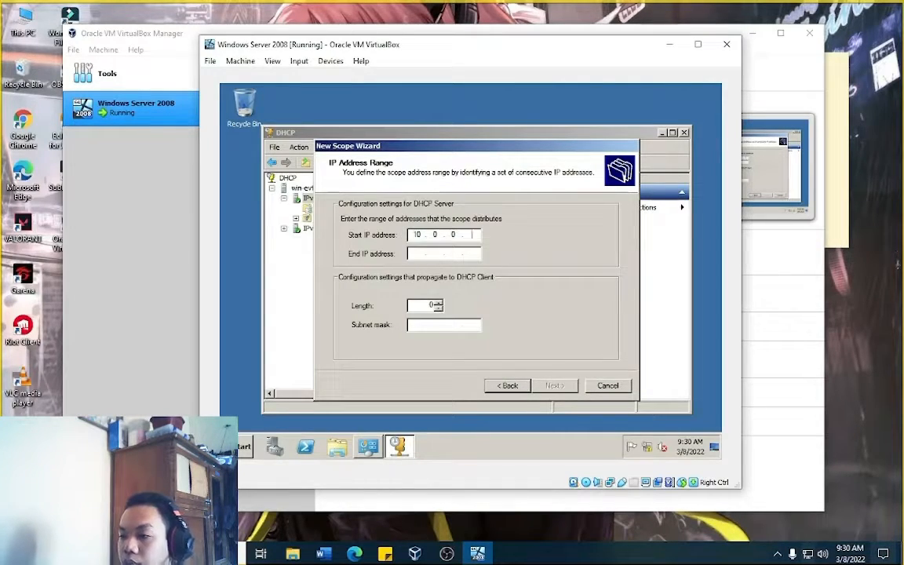
{"action": "type", "text": "1"}
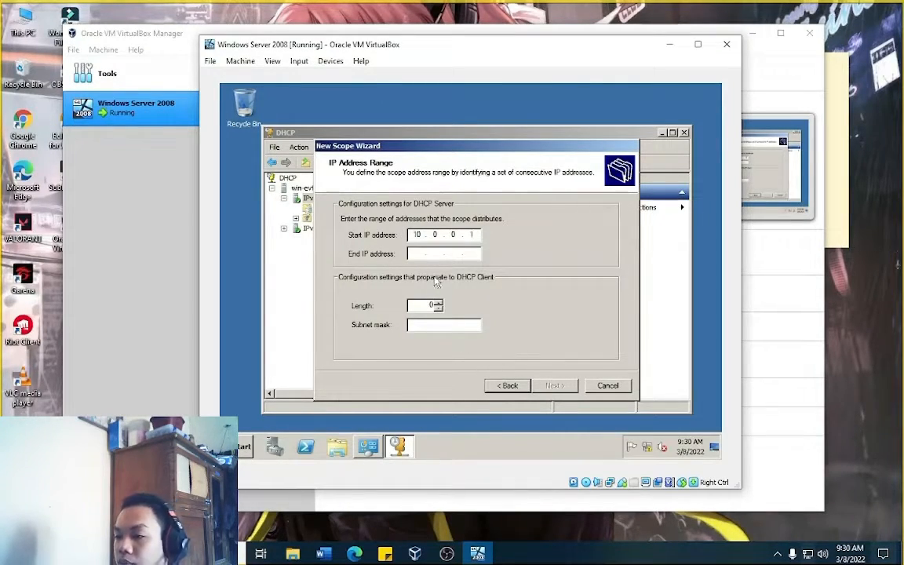
Step: Set the scope's end IP address to 10.0.0.150
{"action": "left_click", "coordinate": [420, 252]}
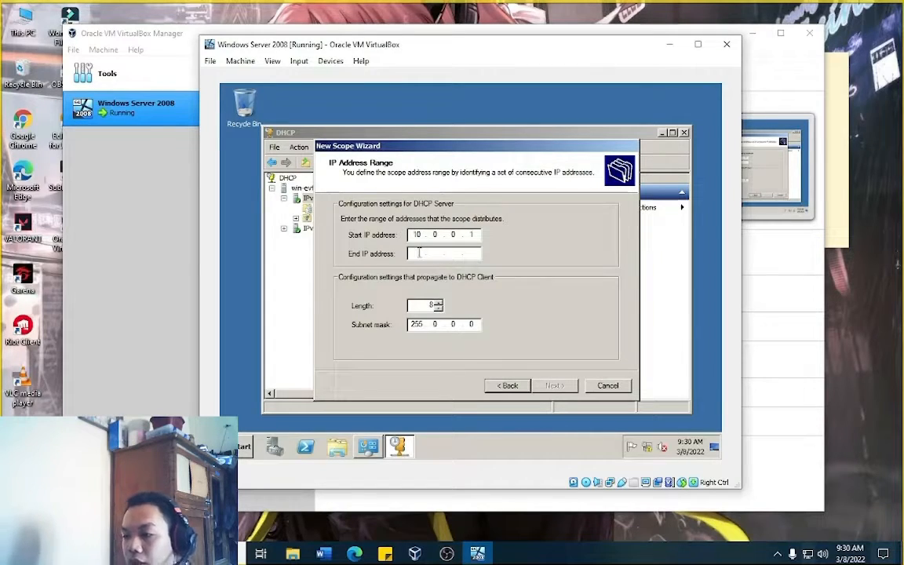
{"action": "type", "text": "10"}
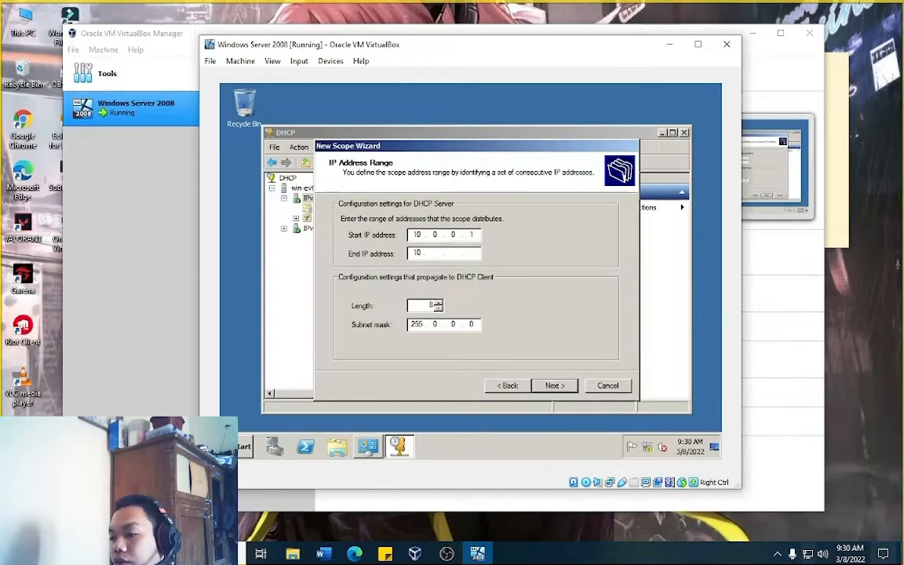
{"action": "type", "text": ".63"}
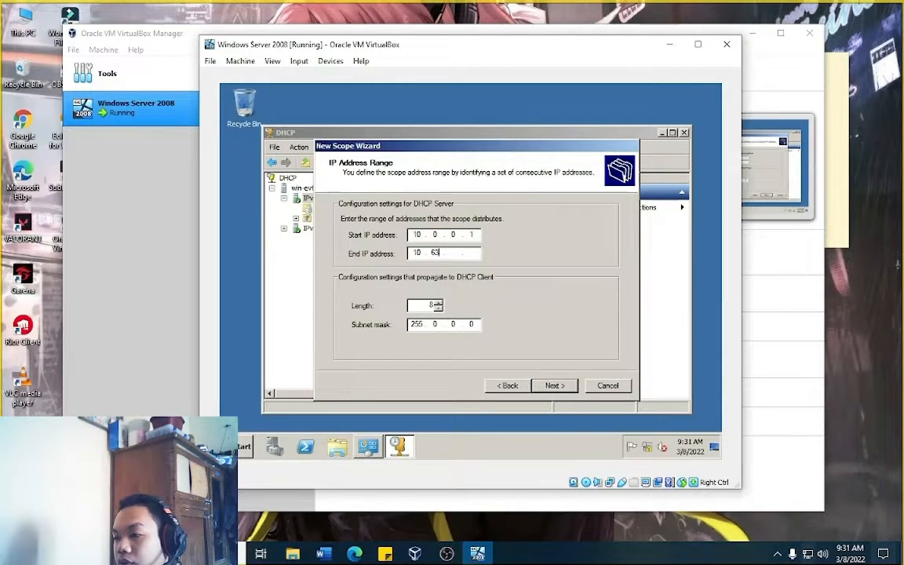
{"action": "key", "text": "BackSpace"}
{"action": "key", "text": "BackSpace"}
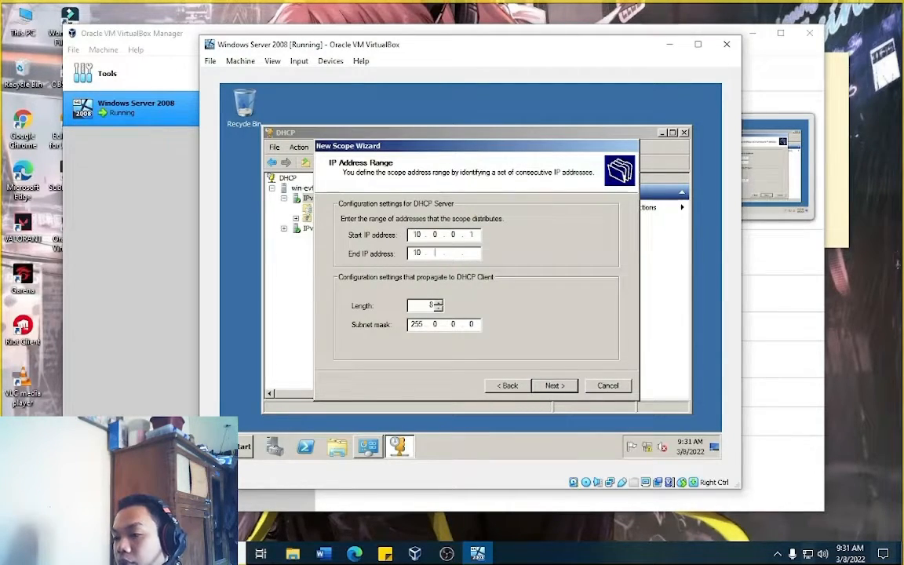
{"action": "type", "text": "0"}
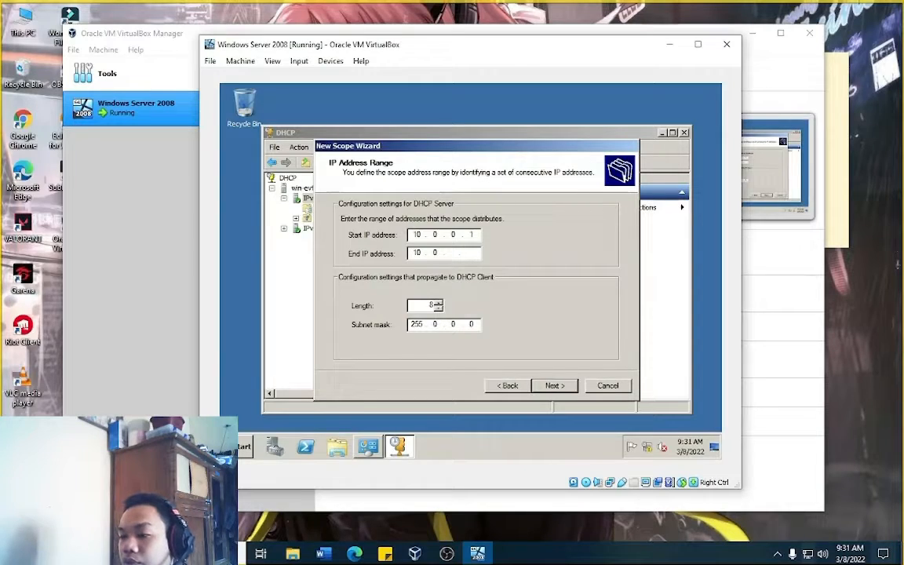
{"action": "type", "text": "."}
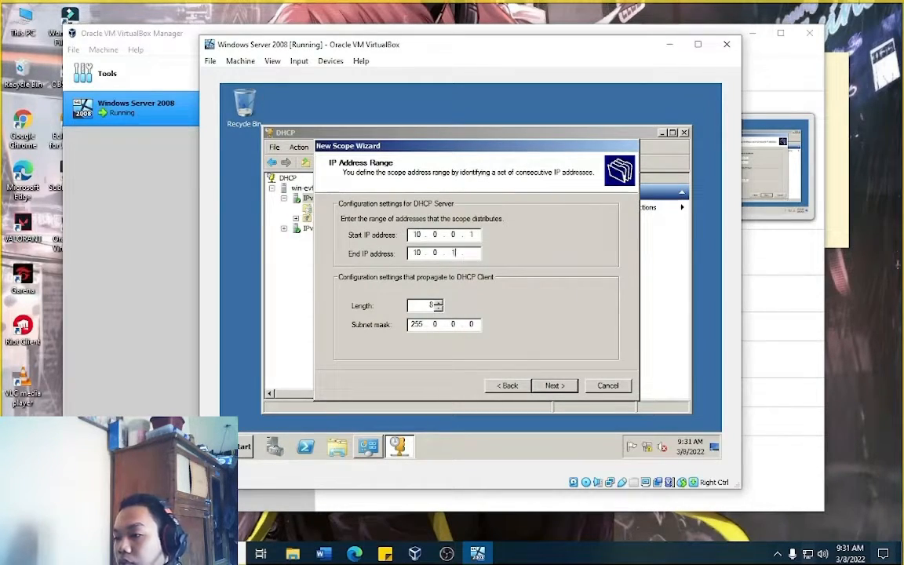
{"action": "type", "text": "150"}
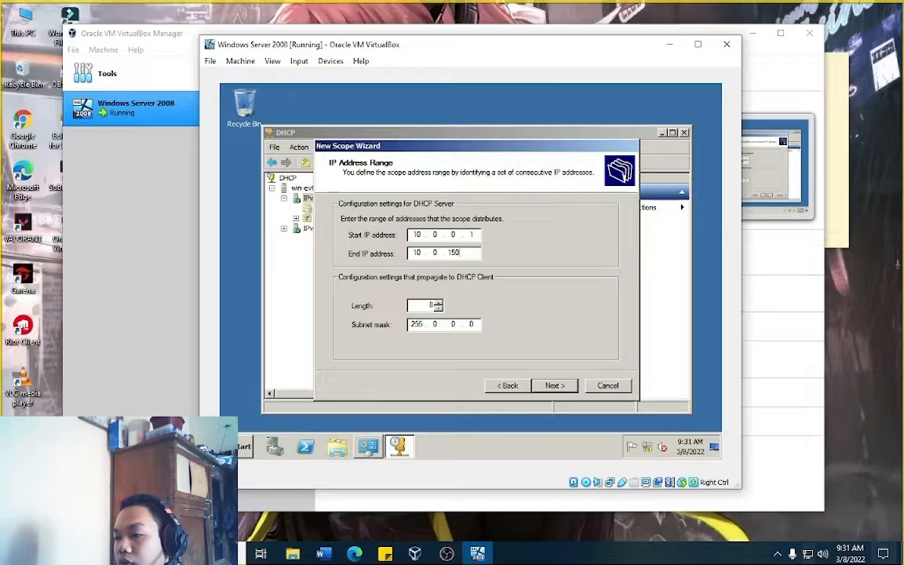
{"action": "key", "text": "BackSpace"}
{"action": "key", "text": "BackSpace"}
{"action": "key", "text": "BackSpace"}
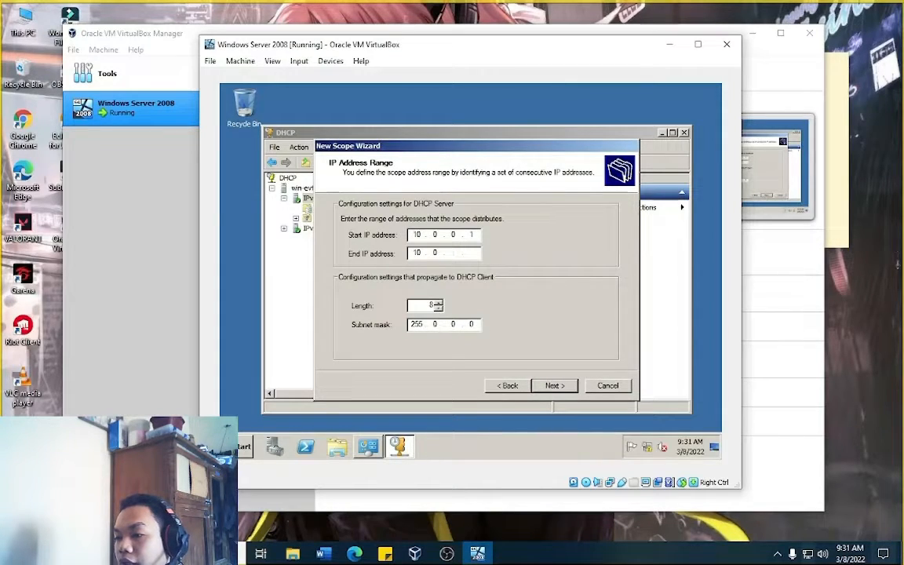
{"action": "type", "text": "0 . "}
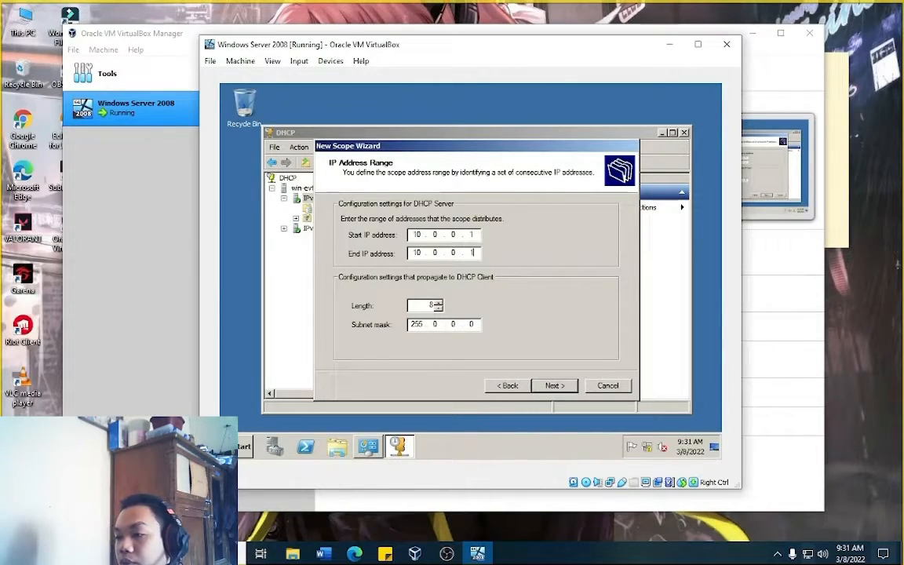
{"action": "type", "text": "150"}
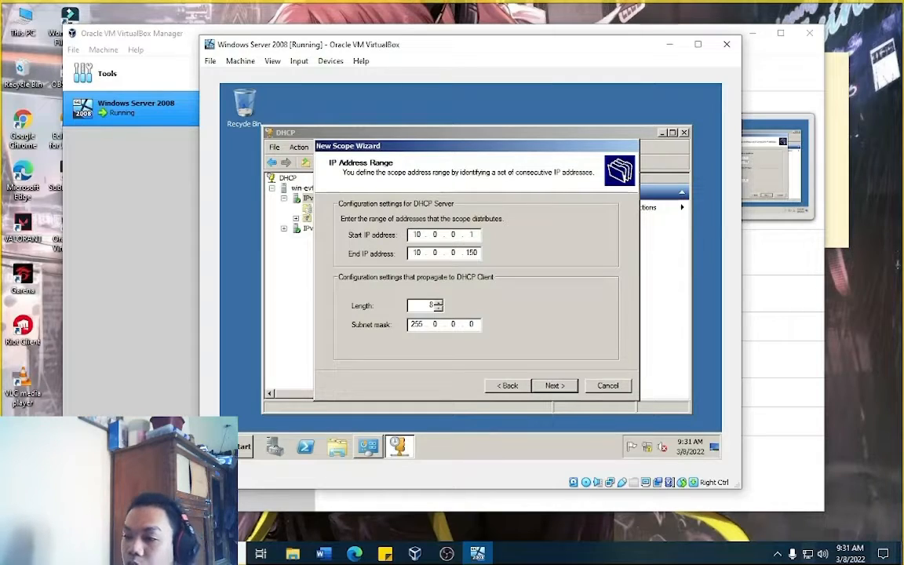
Step: Raise the subnet mask length to 10 and continue to the exclusions and delay settings
{"action": "left_click", "coordinate": [437, 303]}
{"action": "left_click", "coordinate": [438, 303]}
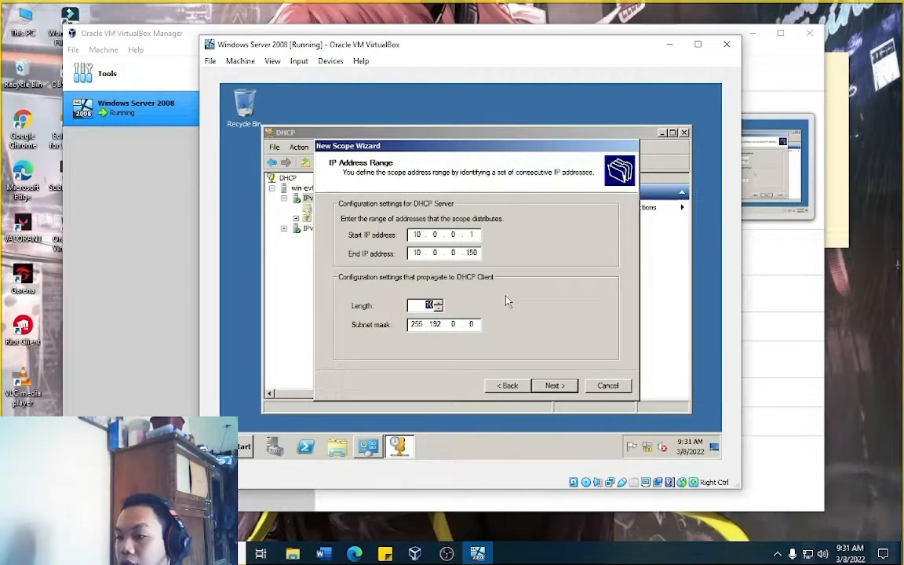
{"action": "left_click", "coordinate": [553, 385]}
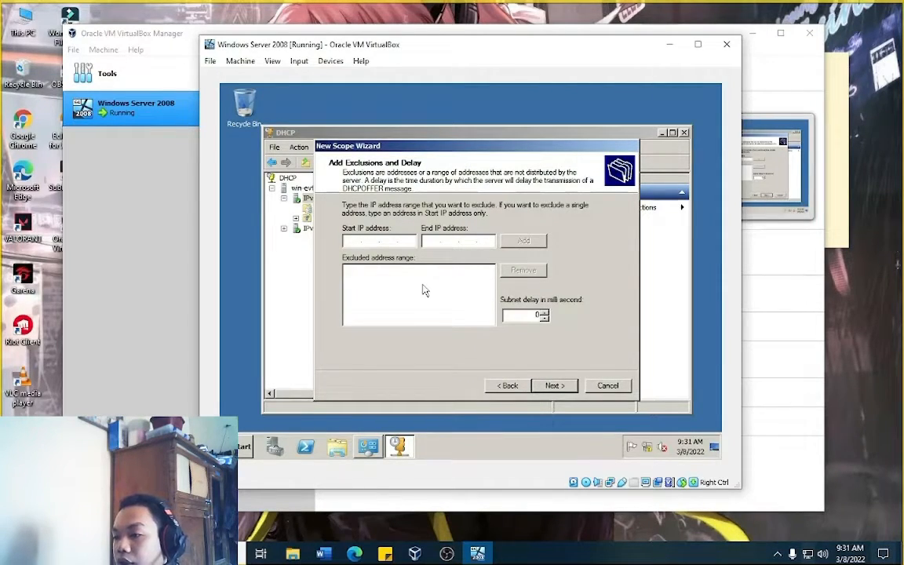
Step: Add an exclusion for the address range 10.0.0.1 to 10.0.0.10
{"action": "type", "text": "10."}
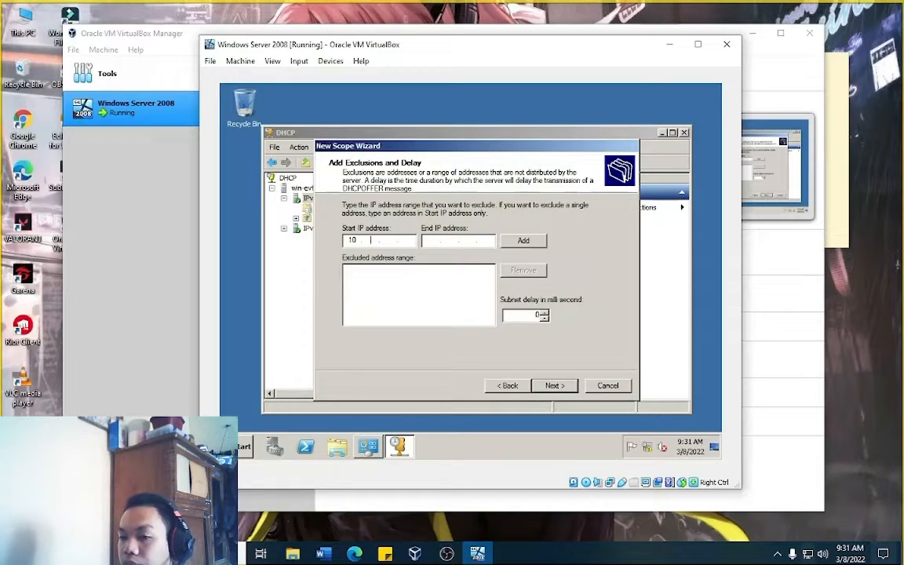
{"action": "type", "text": "0.0."}
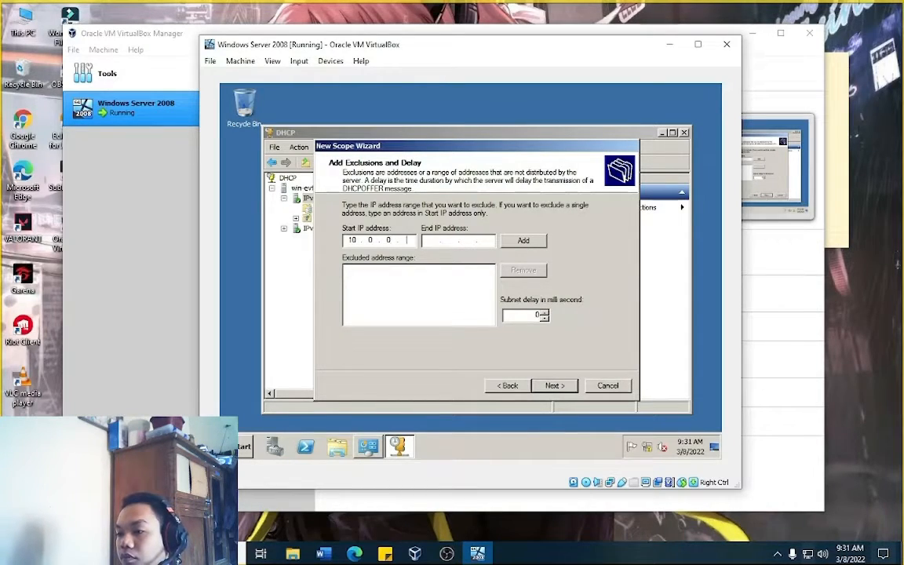
{"action": "type", "text": "1"}
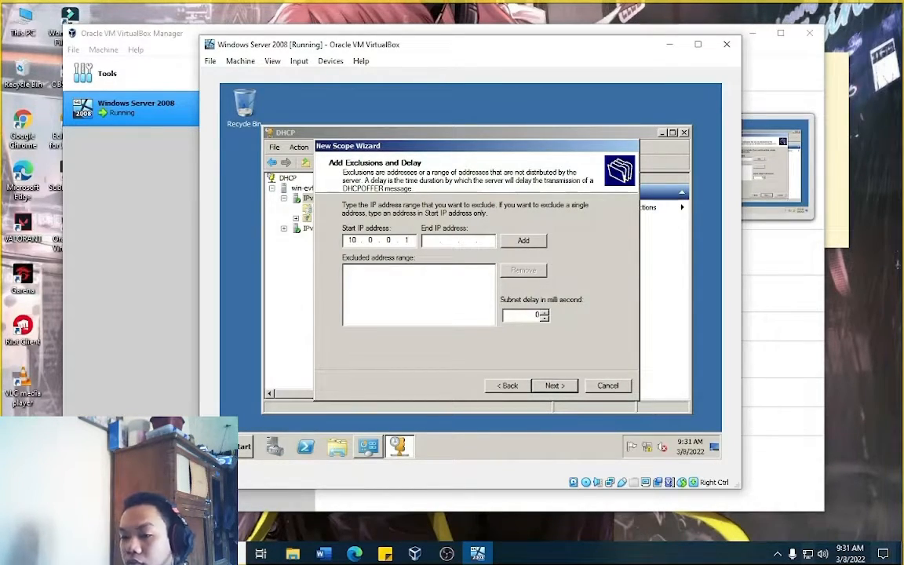
{"action": "left_click", "coordinate": [431, 244]}
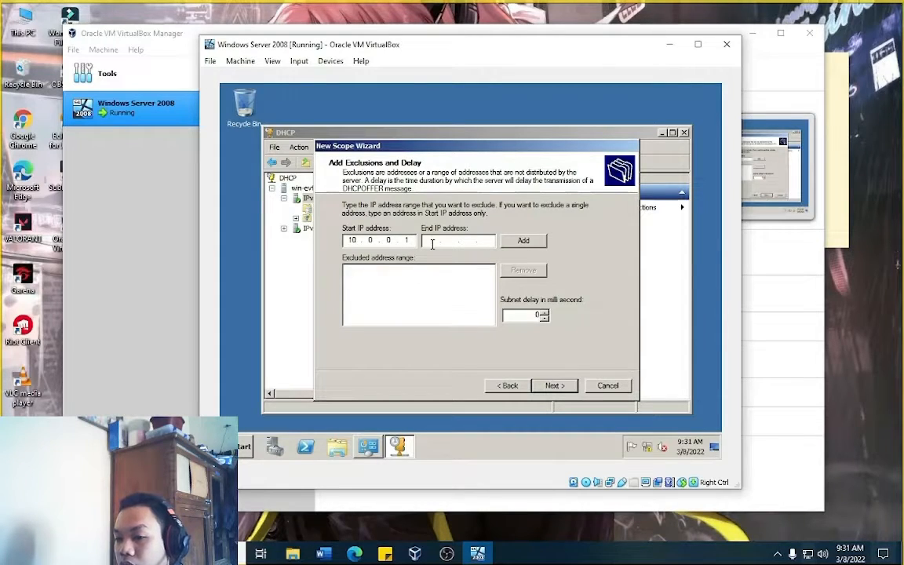
{"action": "type", "text": "10 "}
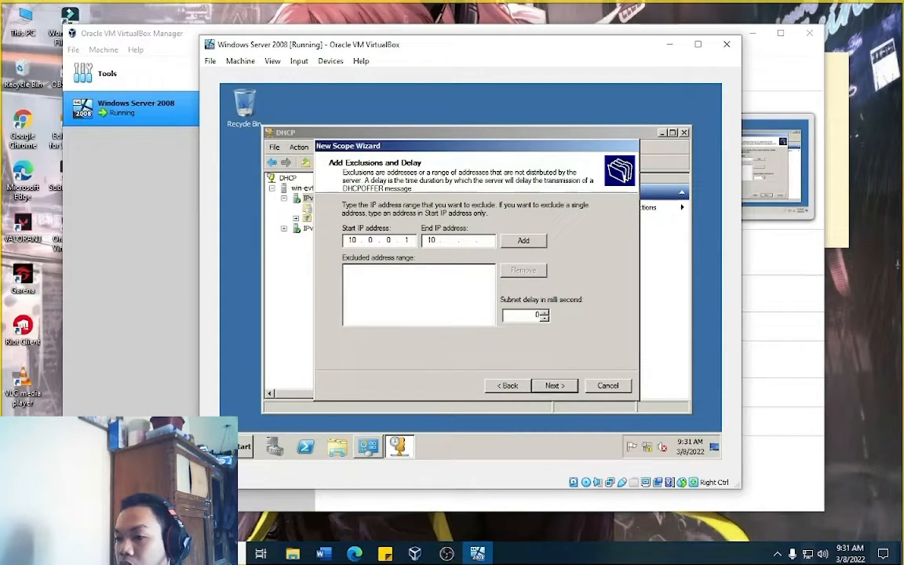
{"action": "type", "text": ". 0 . "}
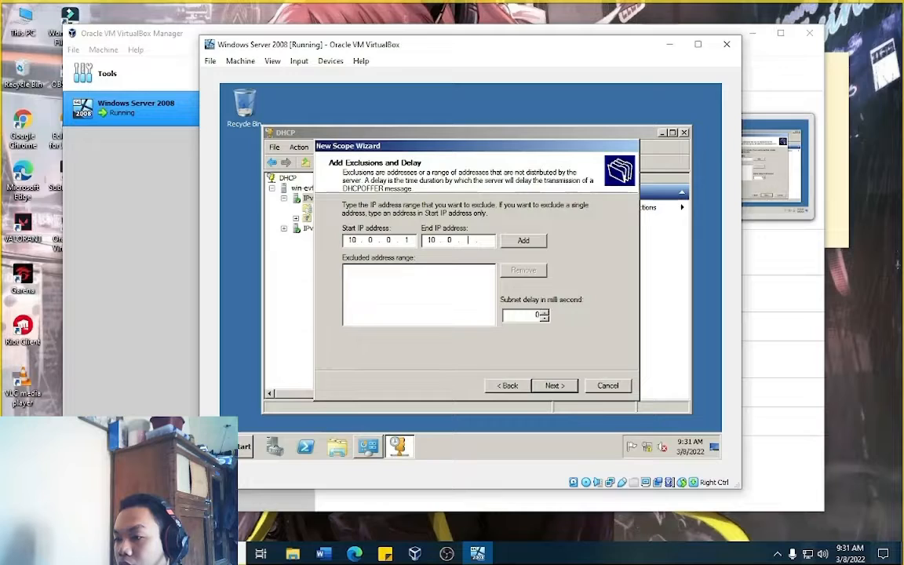
{"action": "type", "text": "0 . "}
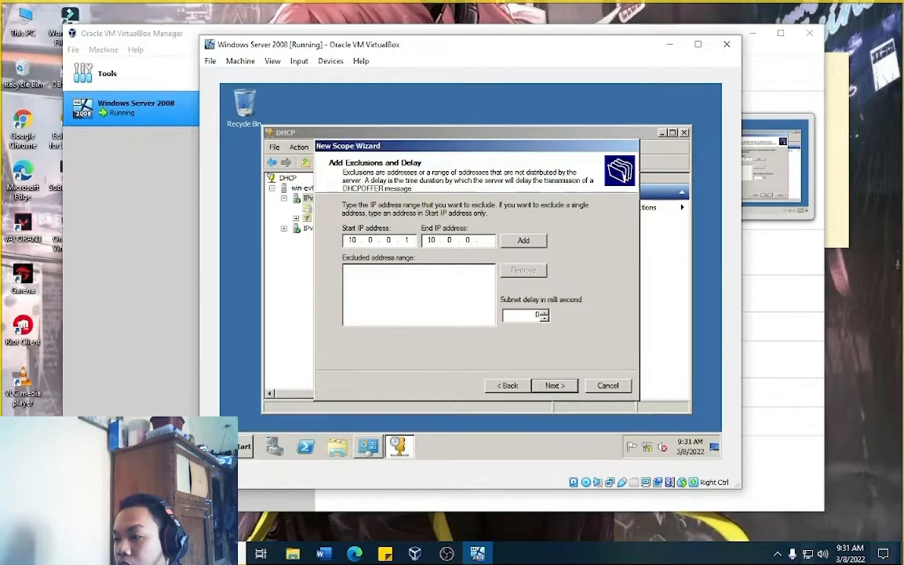
{"action": "type", "text": "10"}
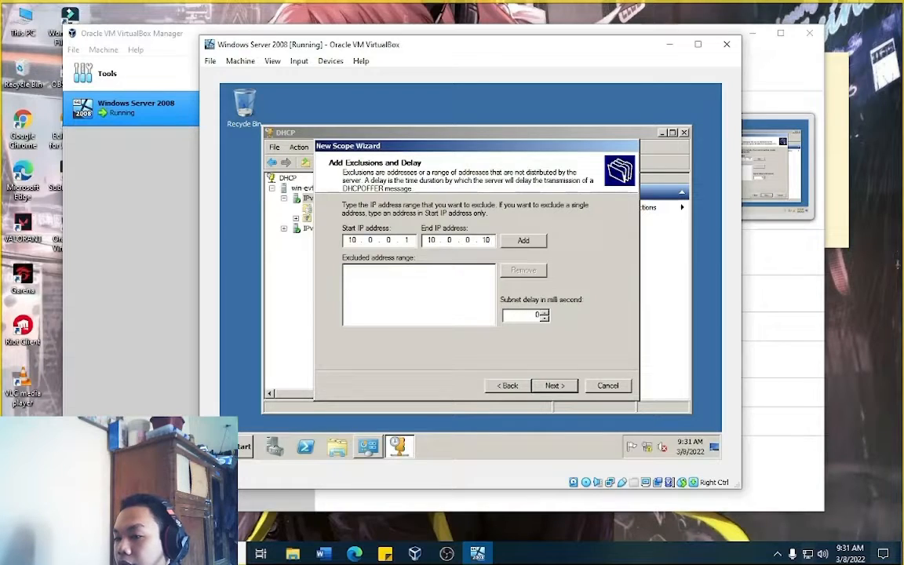
{"action": "left_click", "coordinate": [511, 242]}
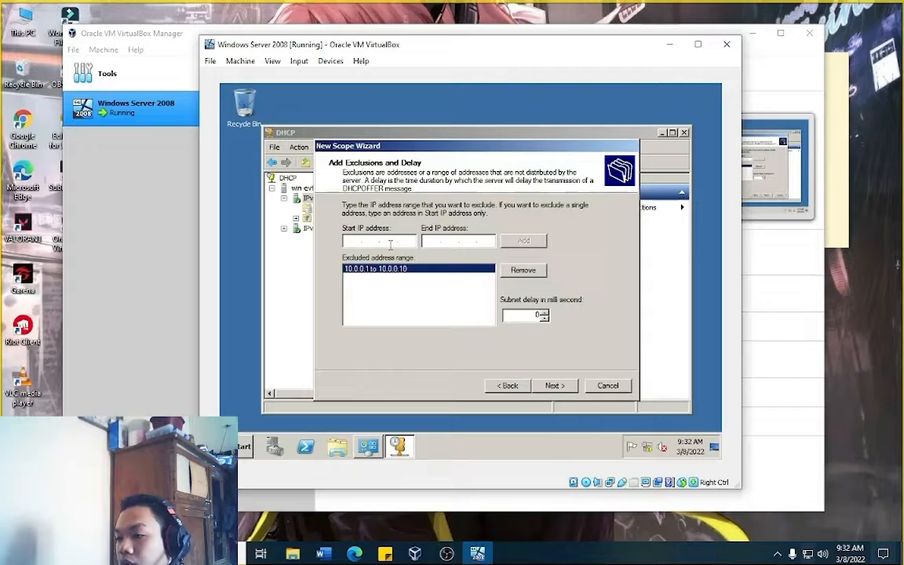
Step: Add a second exclusion for the address range 10.0.0.141 to 10.0.0.150
{"action": "type", "text": "10 .0.."}
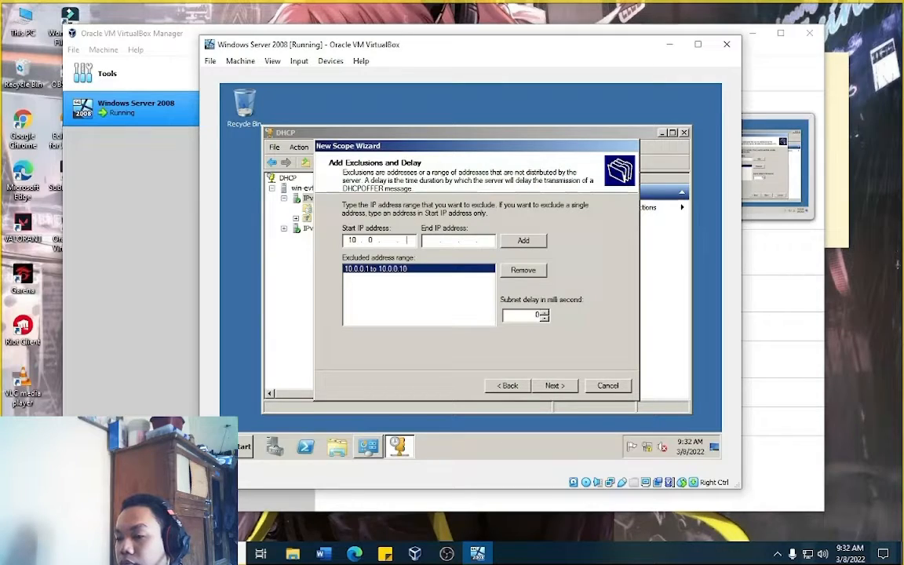
{"action": "key", "text": "BackSpace"}
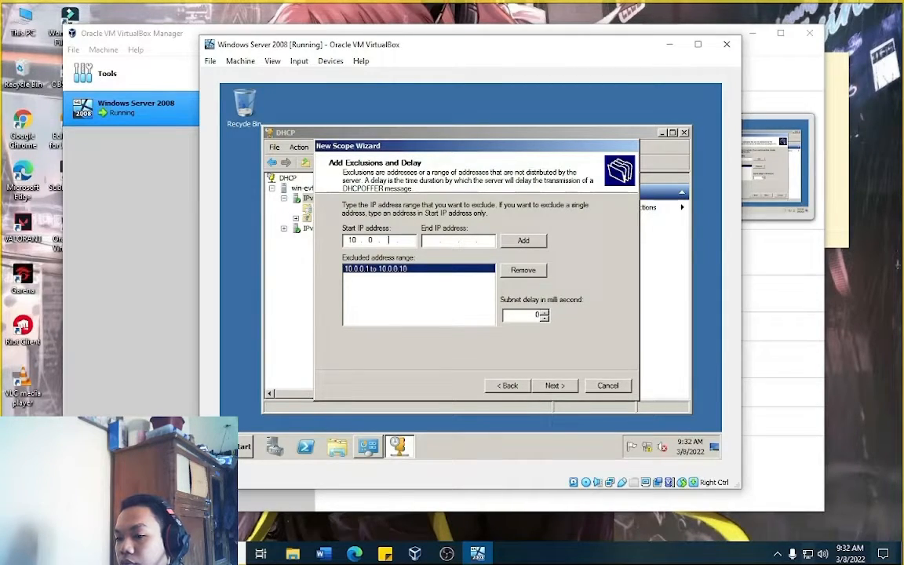
{"action": "type", "text": "0 . 1"}
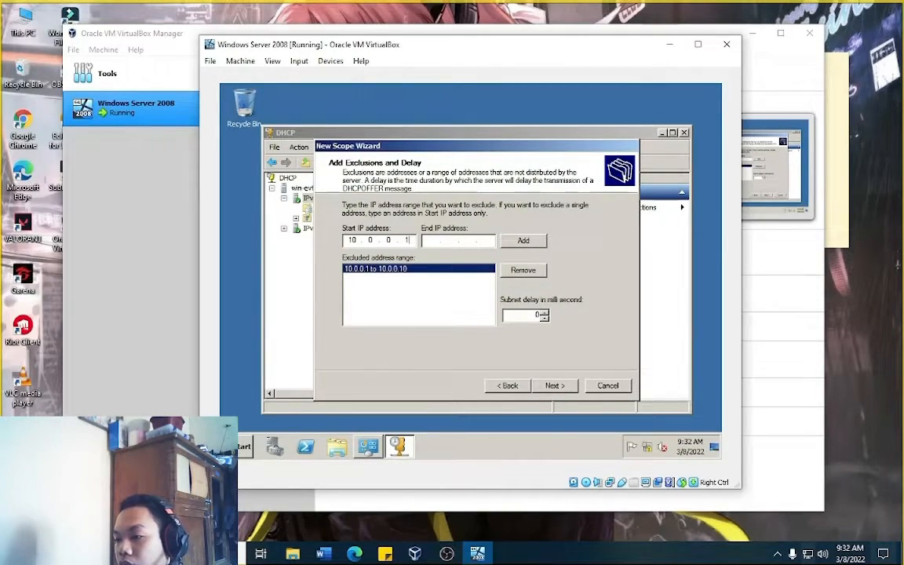
{"action": "type", "text": "41"}
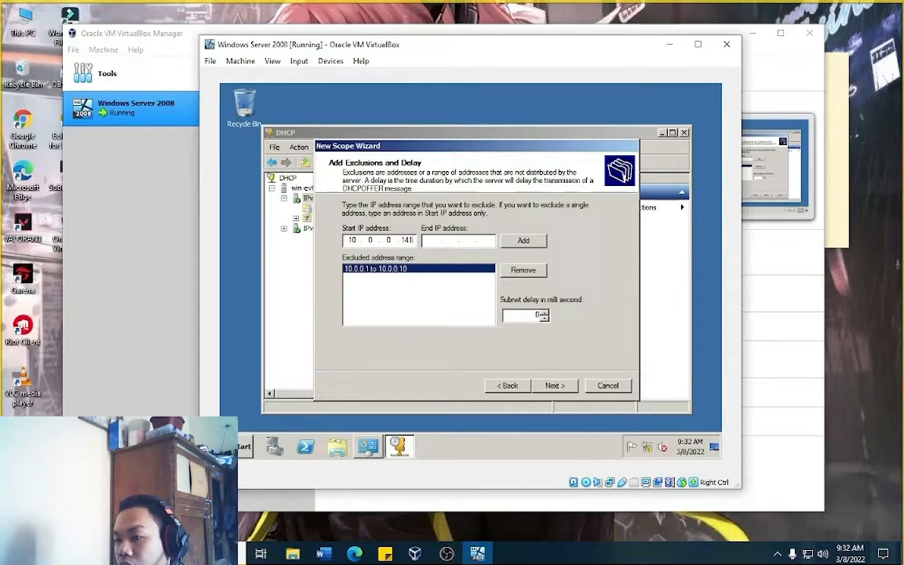
{"action": "left_click", "coordinate": [435, 239]}
{"action": "type", "text": "10.0.0.1"}
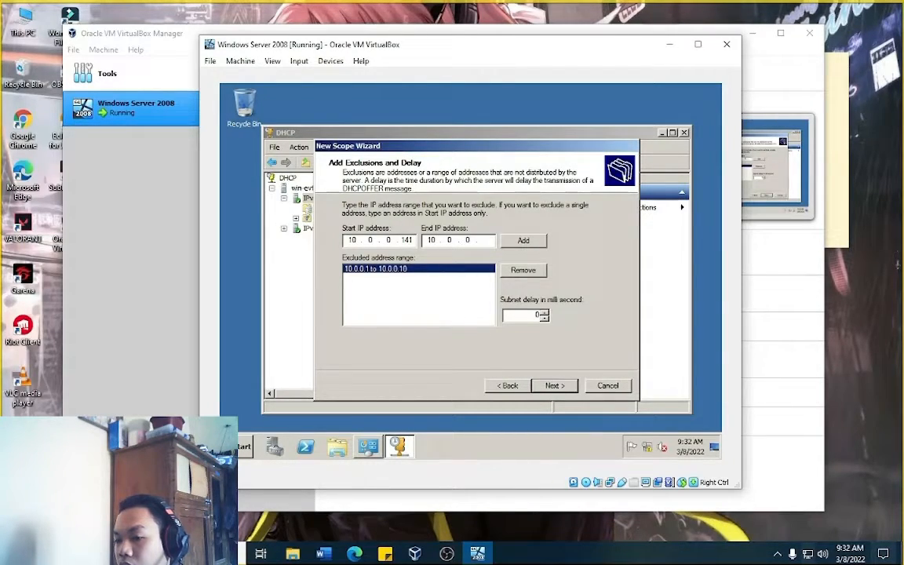
{"action": "type", "text": "50"}
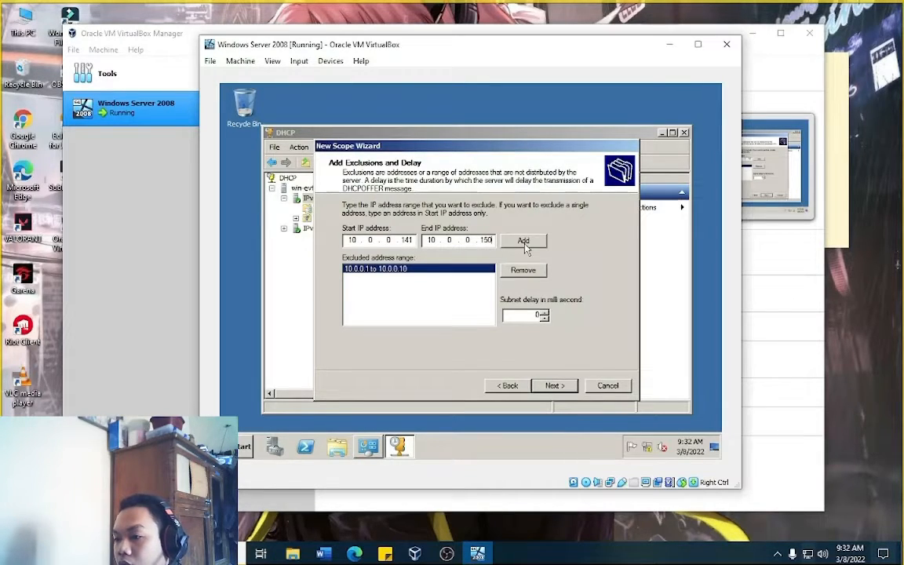
{"action": "left_click", "coordinate": [523, 242]}
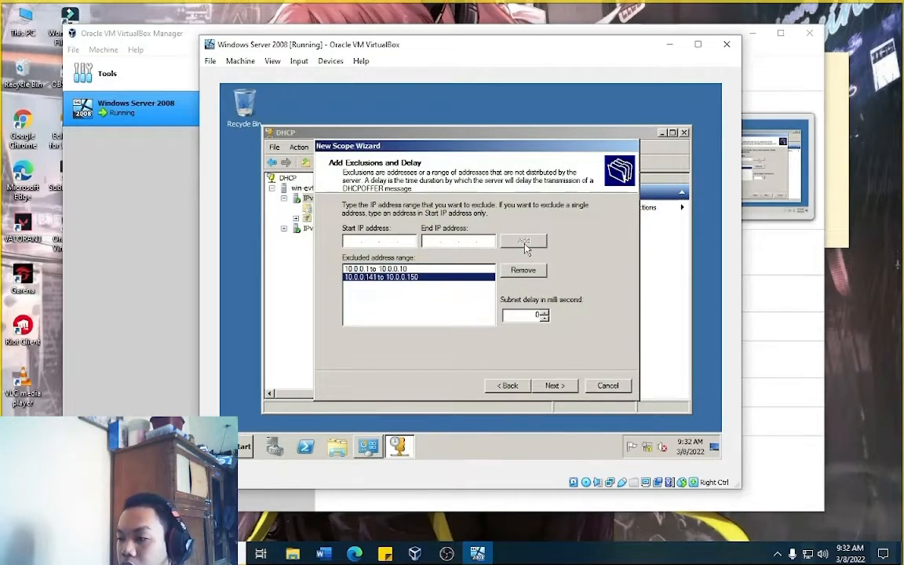
Step: Continue to the lease duration and limit the scope's leases to 16 days
{"action": "left_click", "coordinate": [555, 385]}
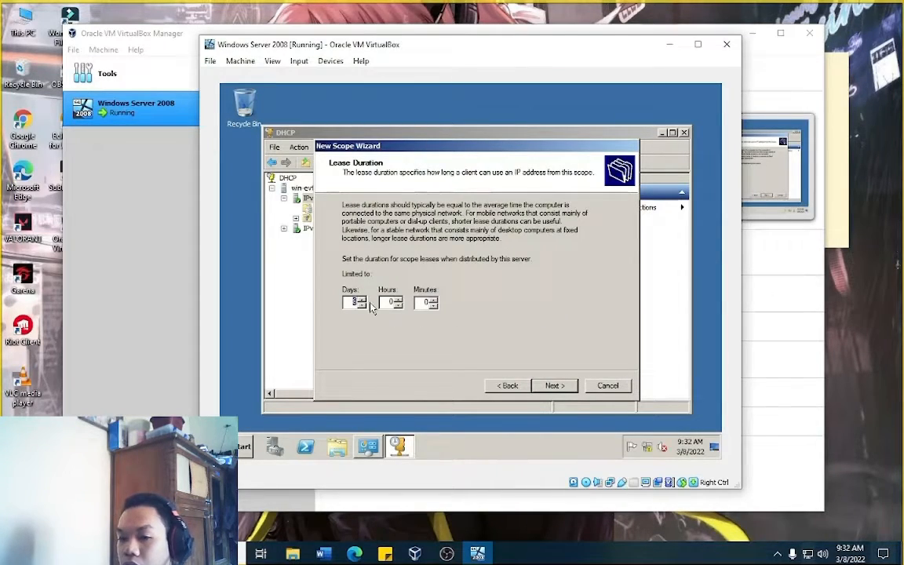
{"action": "type", "text": "1"}
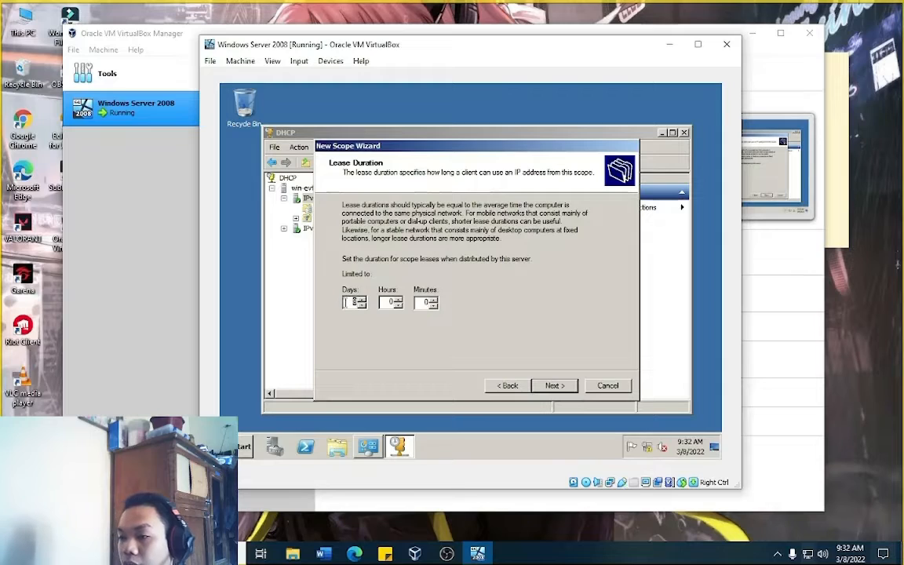
{"action": "type", "text": "6"}
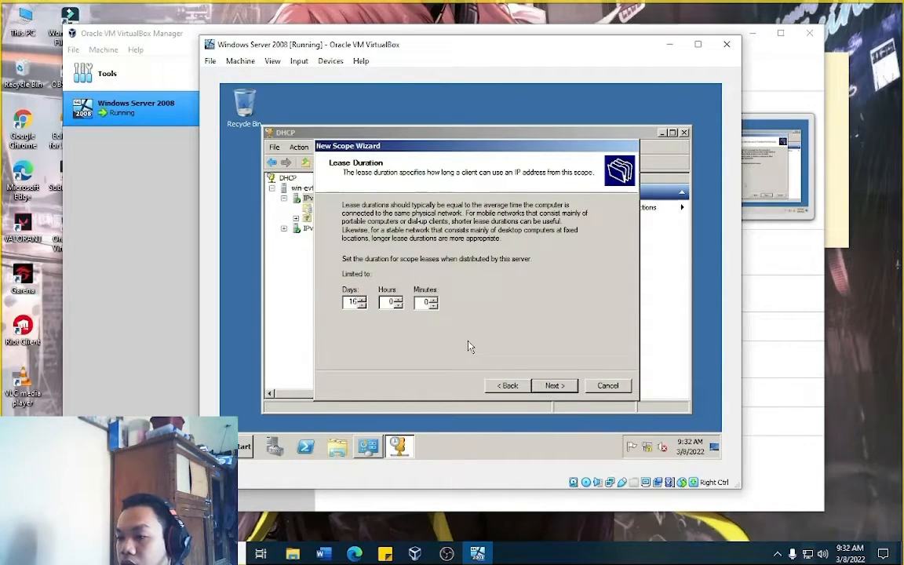
Step: Change the scope's lease duration to 0 days and 16 hours, and continue to the DHCP options
{"action": "key", "text": "BackSpace"}
{"action": "key", "text": "BackSpace"}
{"action": "type", "text": "0"}
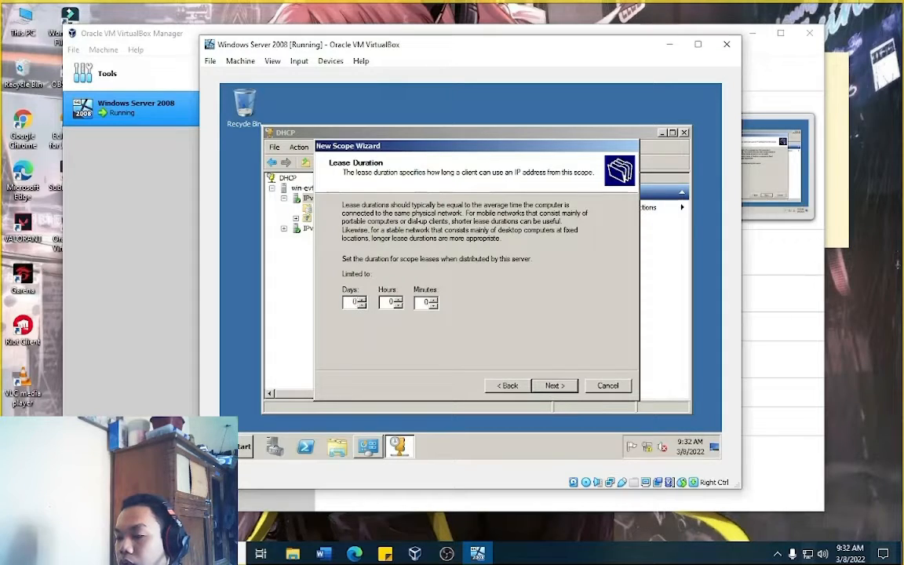
{"action": "left_click", "coordinate": [392, 303]}
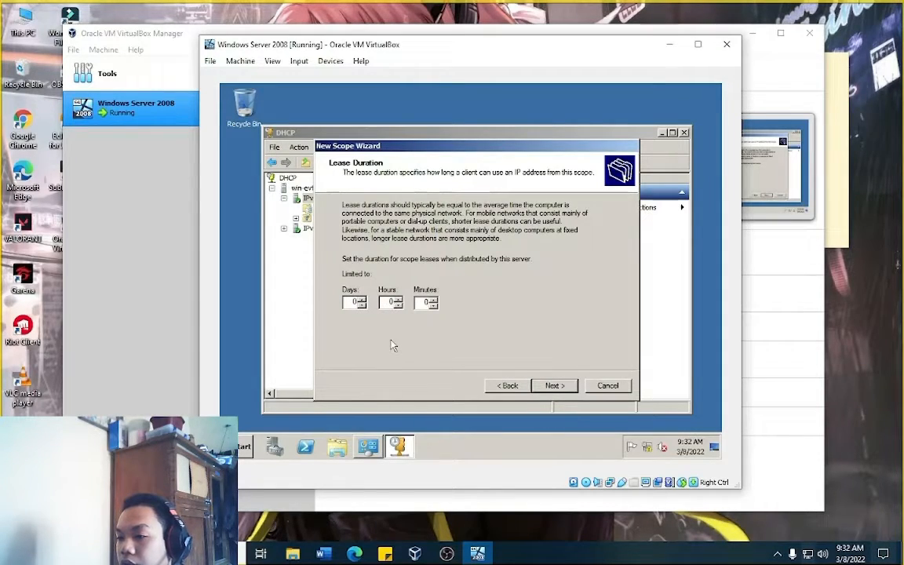
{"action": "key", "text": "BackSpace"}
{"action": "type", "text": "16"}
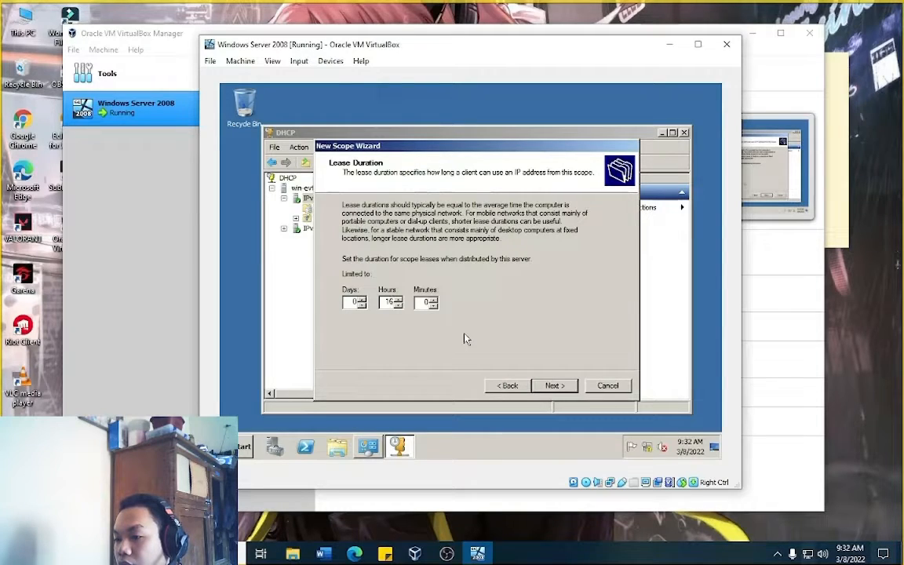
{"action": "left_click", "coordinate": [553, 385]}
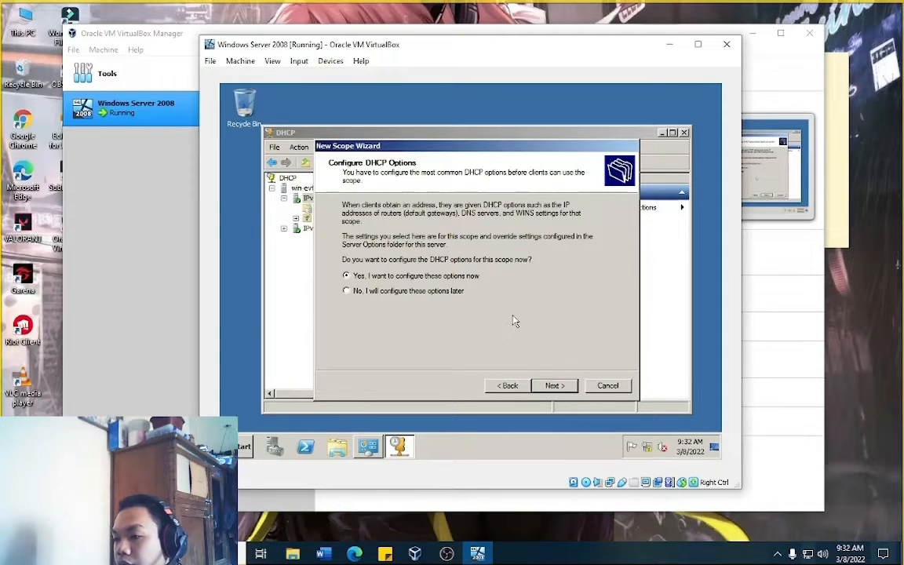
Step: Choose to configure the DHCP options now, keep the default gateway, DNS and WINS entries, and finish the wizard with the scope activated
{"action": "left_click", "coordinate": [550, 385]}
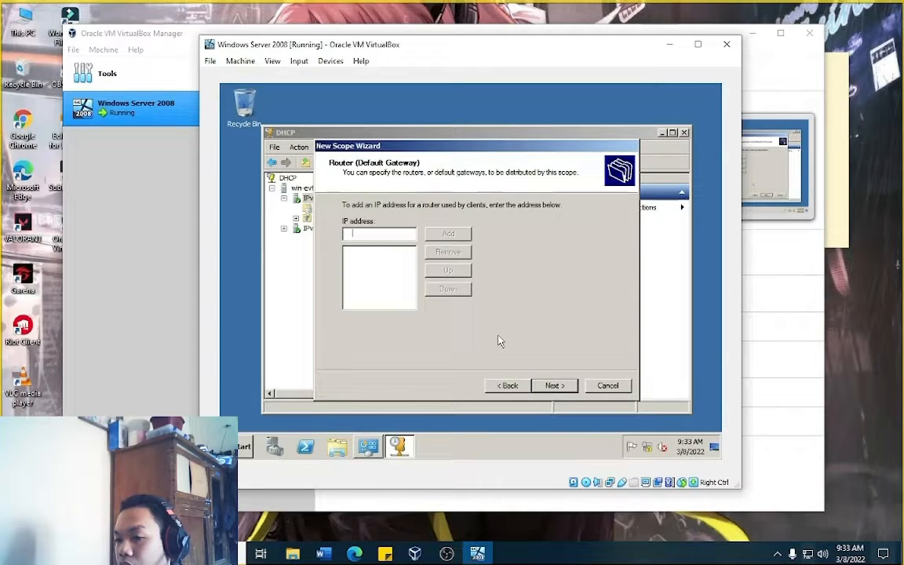
{"action": "left_click", "coordinate": [553, 385]}
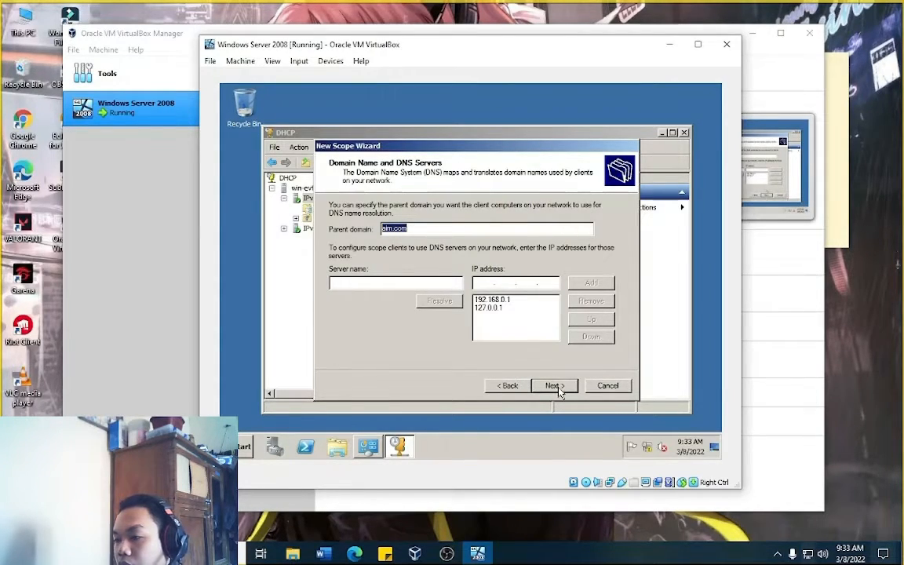
{"action": "left_click", "coordinate": [554, 386]}
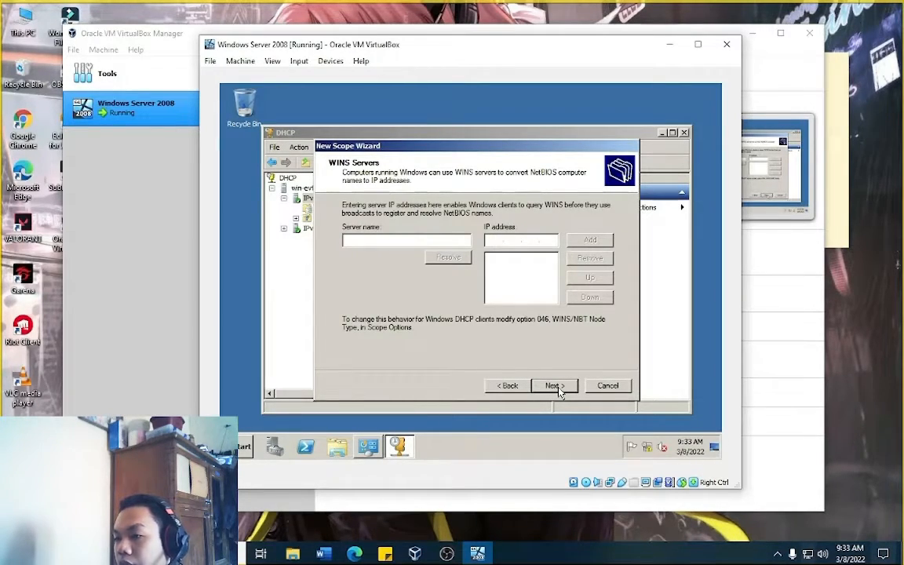
{"action": "left_click", "coordinate": [555, 386]}
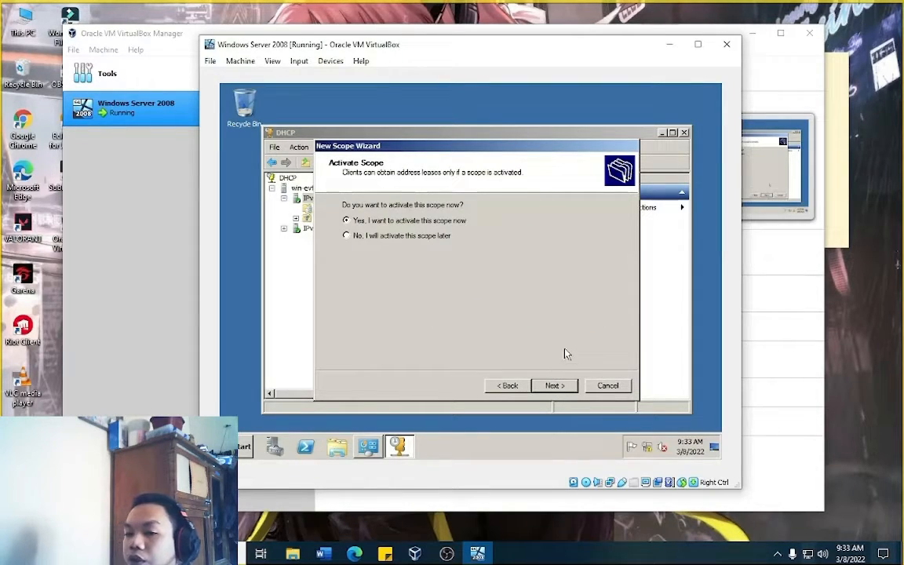
{"action": "left_click", "coordinate": [555, 385]}
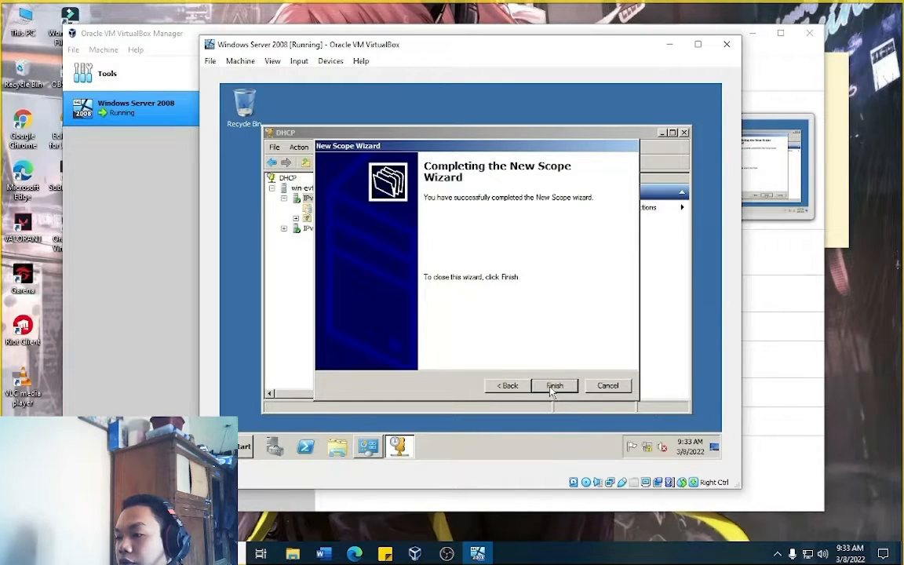
{"action": "left_click", "coordinate": [552, 388]}
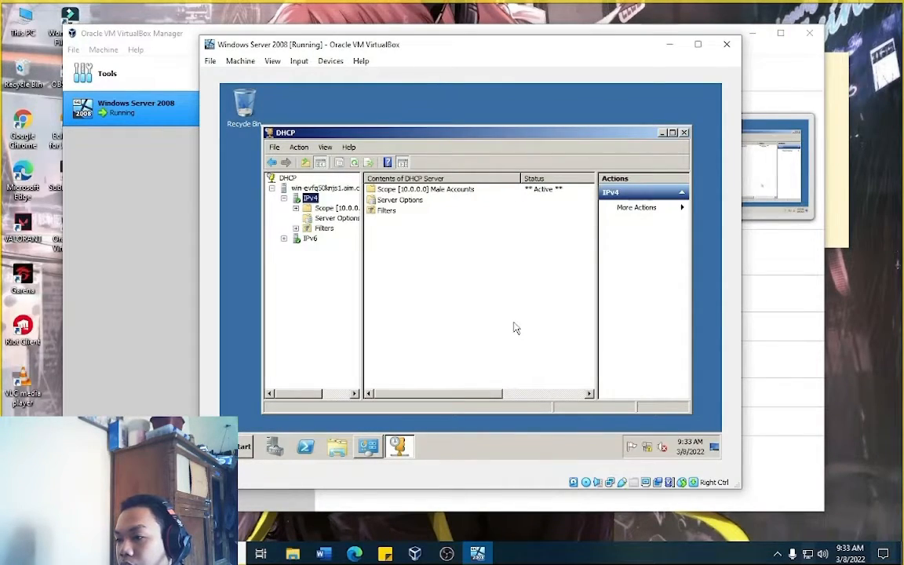
Step: Open the Male Accounts scope, expand it in the console tree, and widen the tree pane
{"action": "left_click", "coordinate": [296, 208]}
{"action": "left_click", "coordinate": [296, 209]}
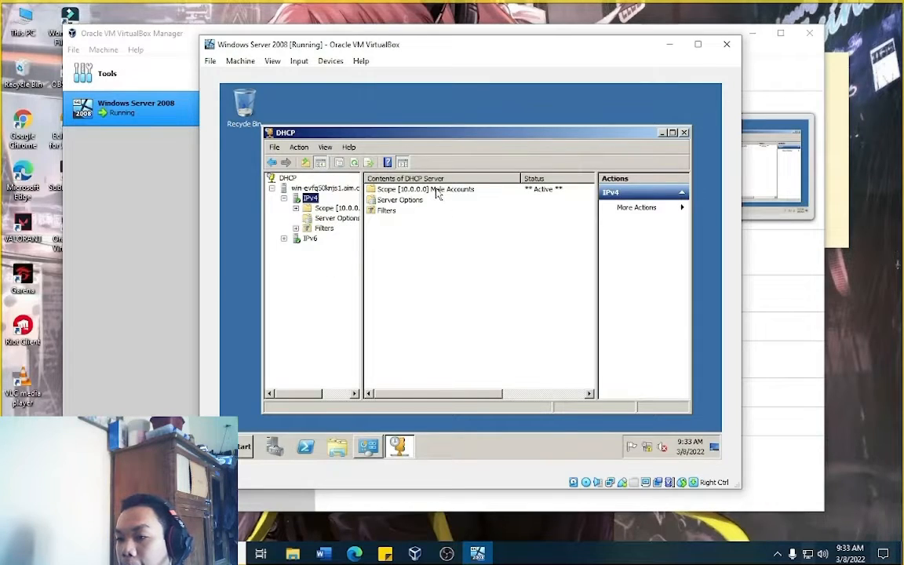
{"action": "left_click", "coordinate": [436, 191]}
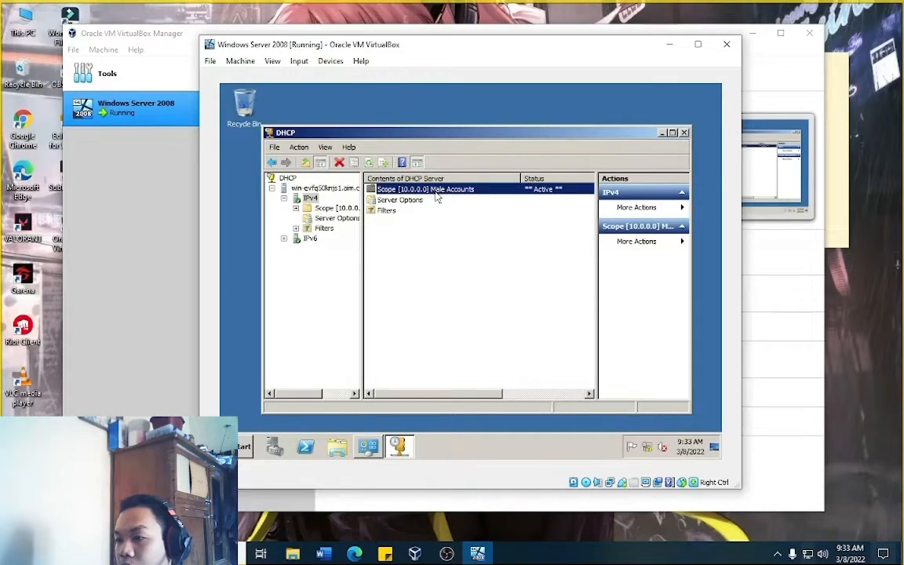
{"action": "left_click", "coordinate": [424, 242]}
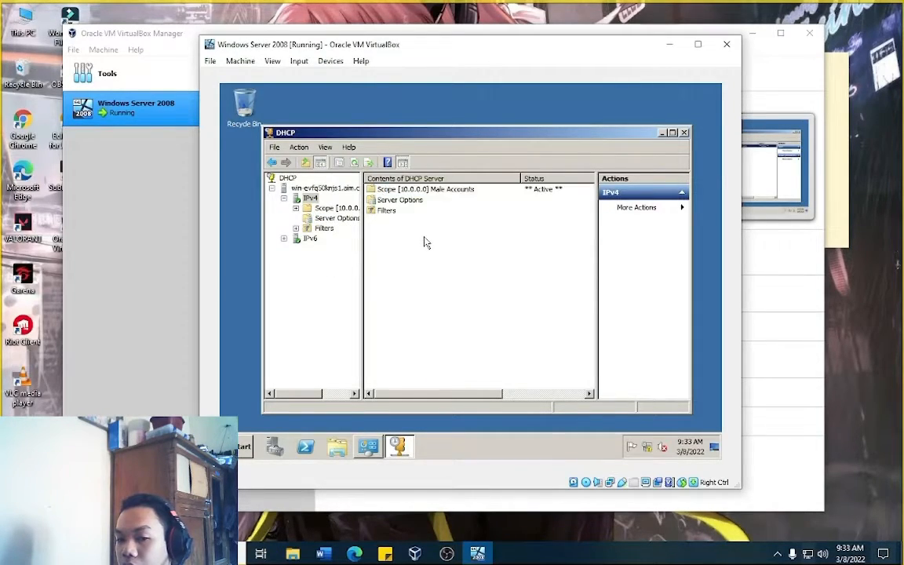
{"action": "double_click", "coordinate": [426, 190]}
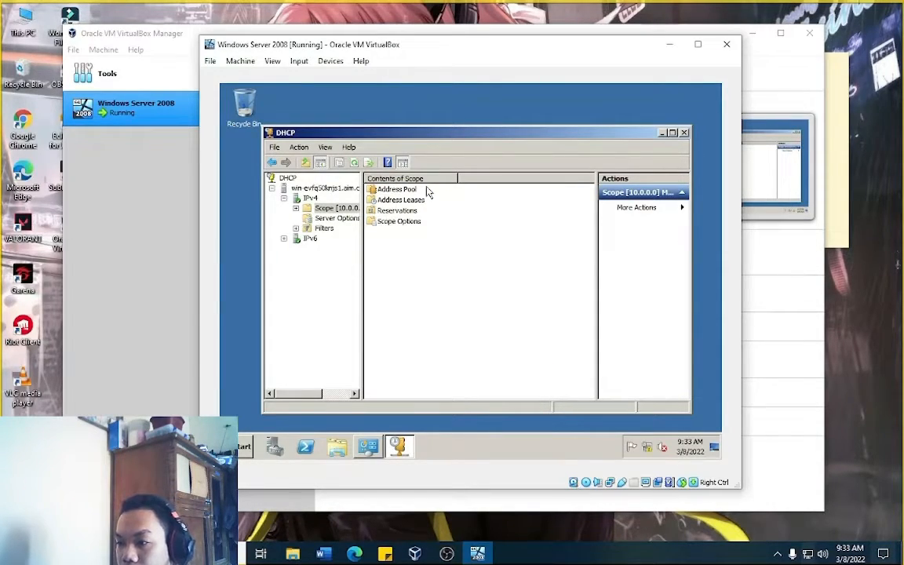
{"action": "left_click", "coordinate": [407, 225]}
{"action": "double_click", "coordinate": [336, 208]}
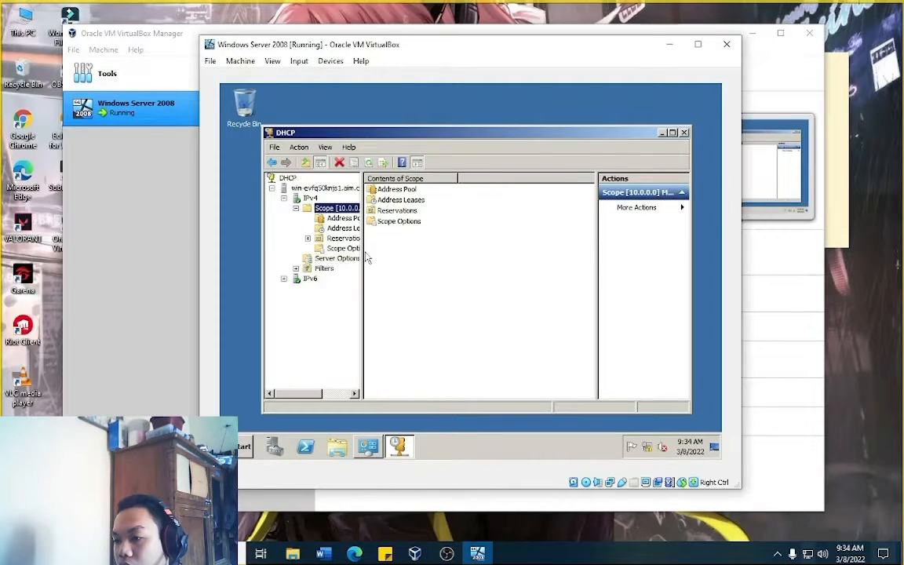
{"action": "left_click_drag", "start_coordinate": [363, 256], "coordinate": [393, 262]}
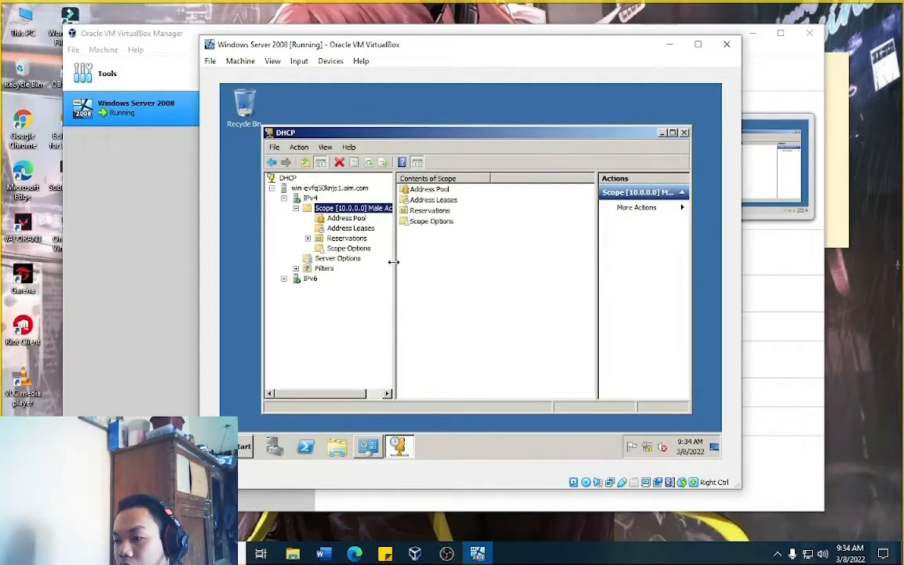
Step: Display the Male Accounts scope options and open the 006 DNS Servers entry for editing
{"action": "right_click", "coordinate": [353, 250]}
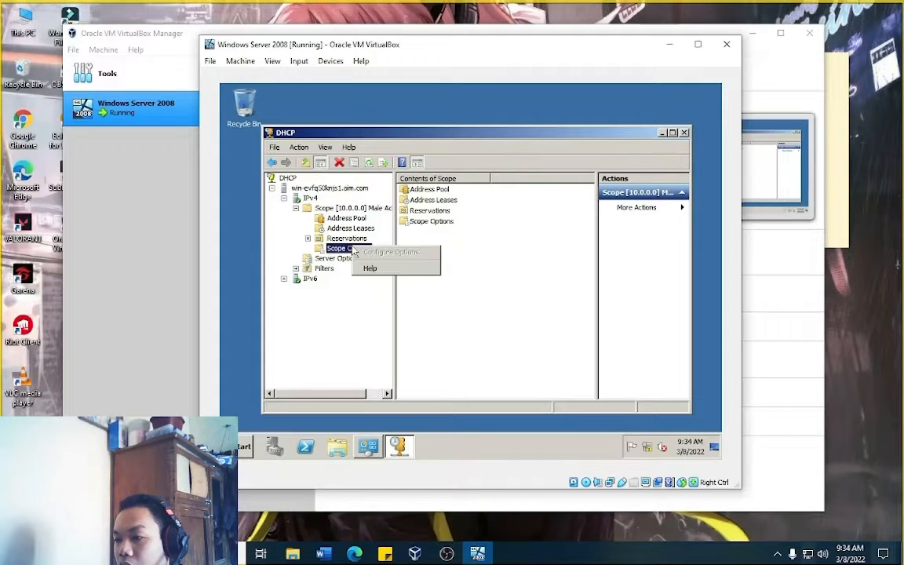
{"action": "left_click", "coordinate": [343, 251]}
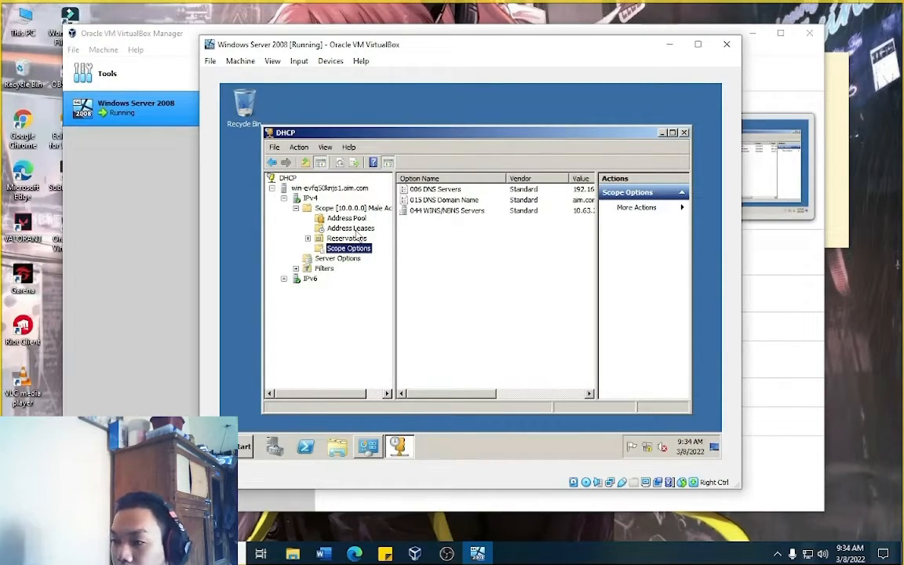
{"action": "right_click", "coordinate": [335, 259]}
{"action": "left_click", "coordinate": [323, 308]}
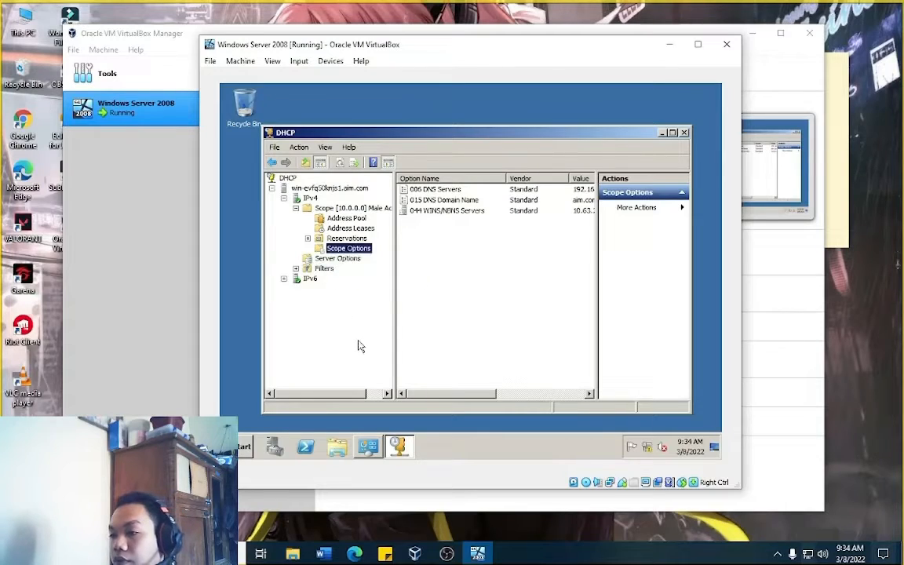
{"action": "left_click", "coordinate": [347, 240]}
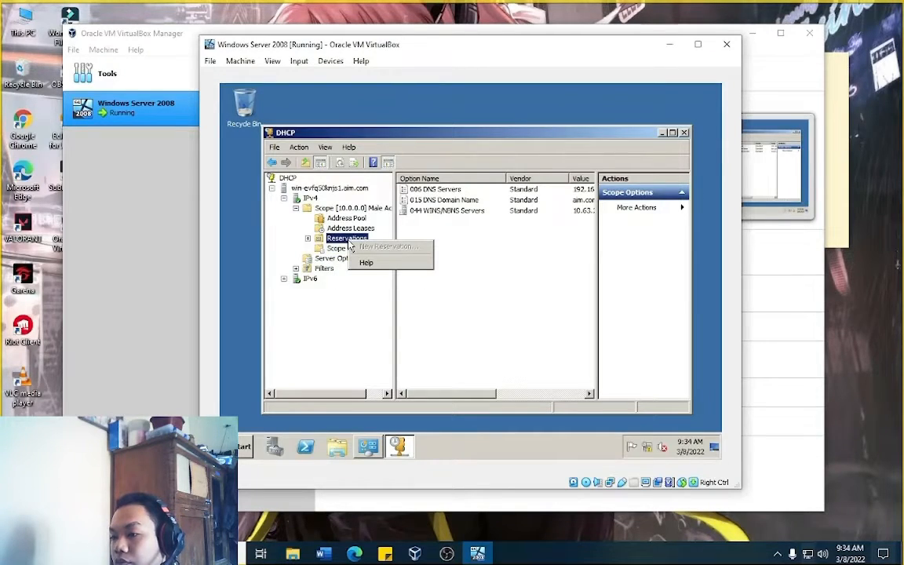
{"action": "left_click", "coordinate": [482, 191]}
{"action": "double_click", "coordinate": [483, 190]}
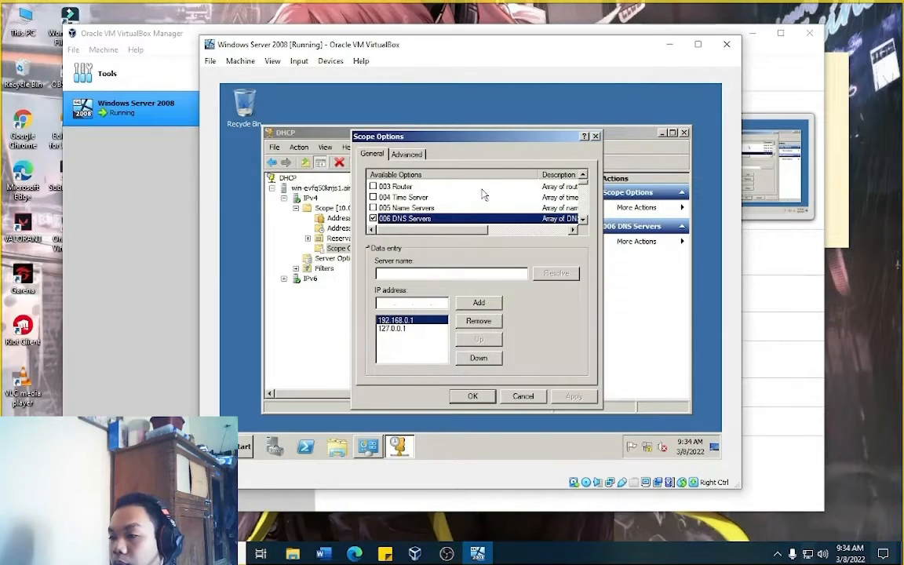
Step: Enable the 003 Router option, add the IP address 10.63.255.254 to it, and apply the change
{"action": "left_click", "coordinate": [374, 187]}
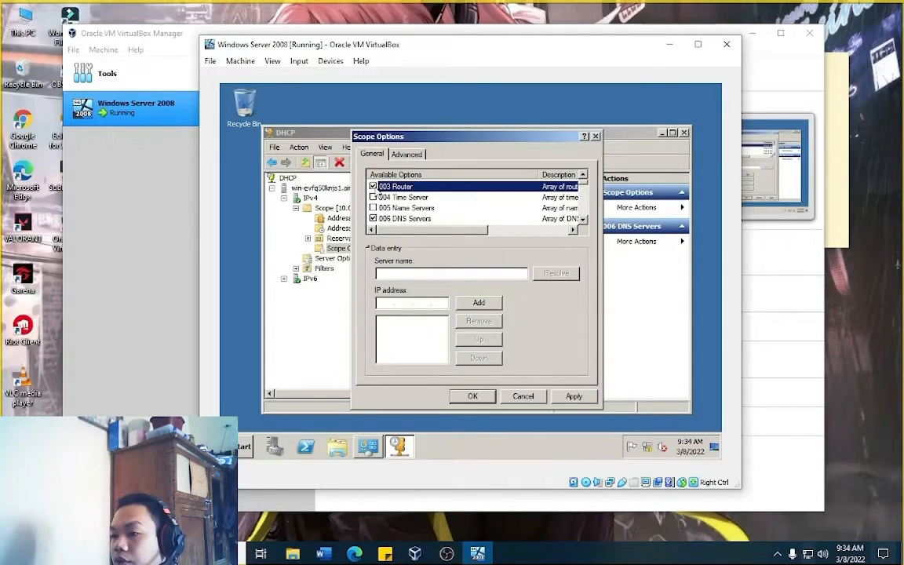
{"action": "left_click", "coordinate": [389, 304]}
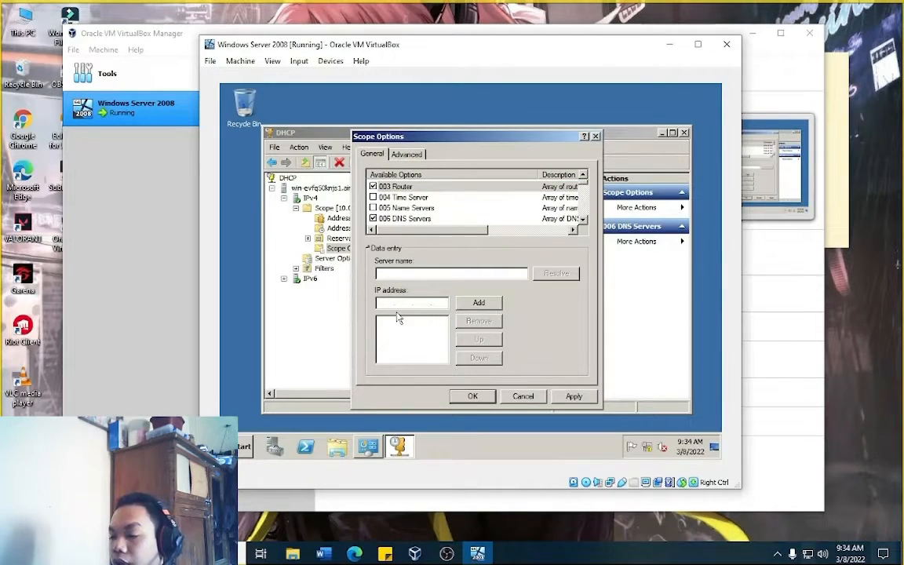
{"action": "type", "text": "10"}
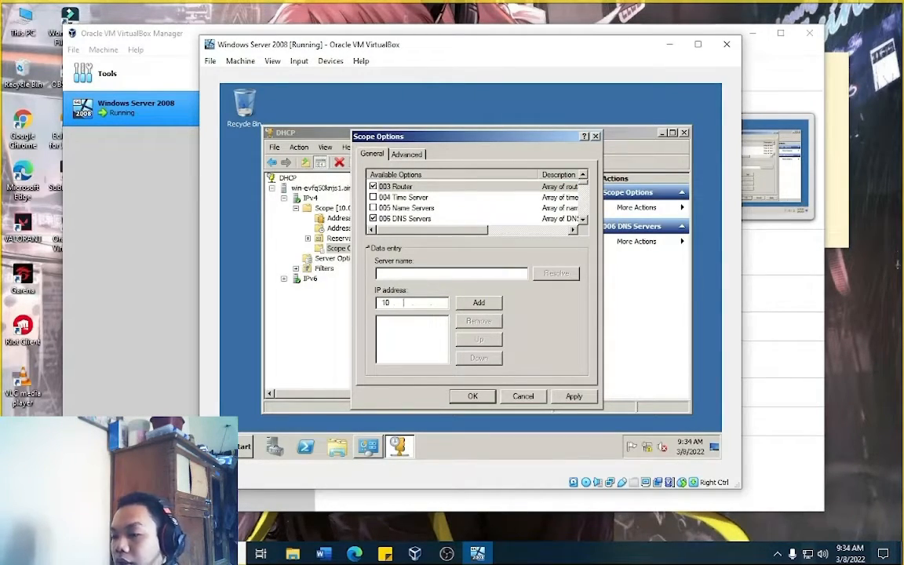
{"action": "type", "text": ".63."}
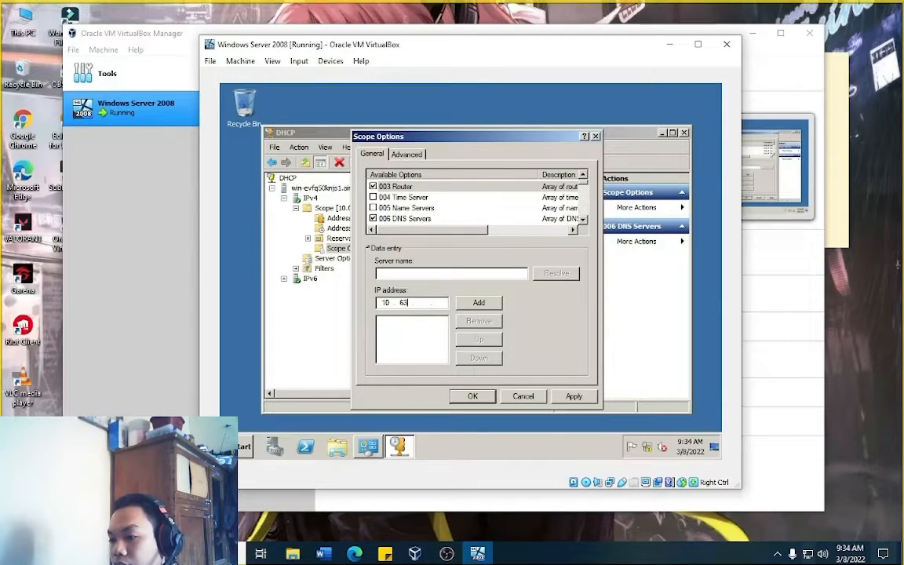
{"action": "type", "text": "2"}
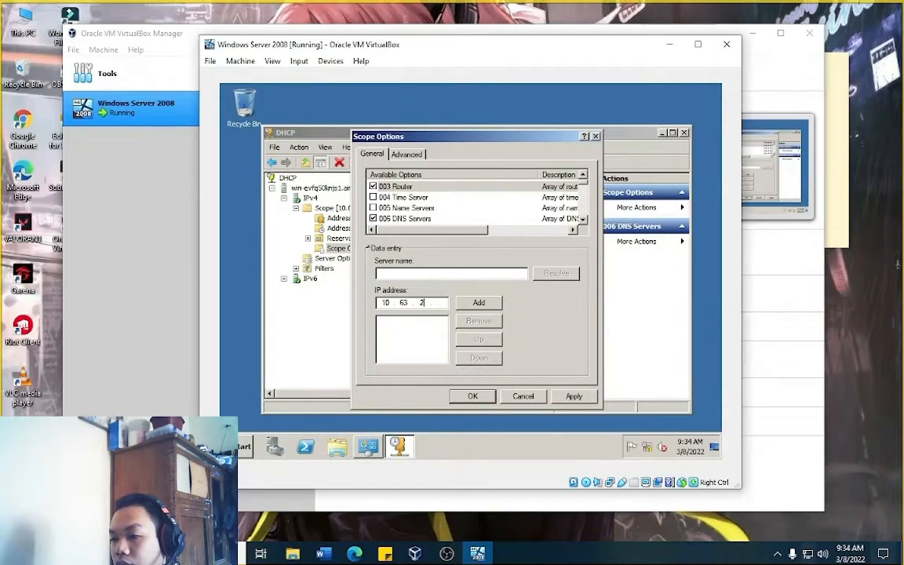
{"action": "type", "text": "55.254"}
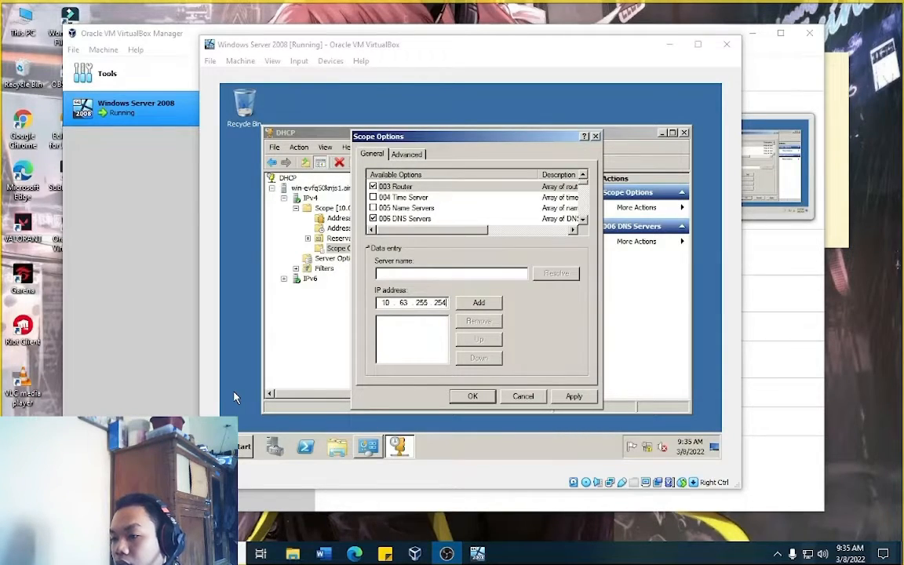
{"action": "left_click", "coordinate": [233, 397]}
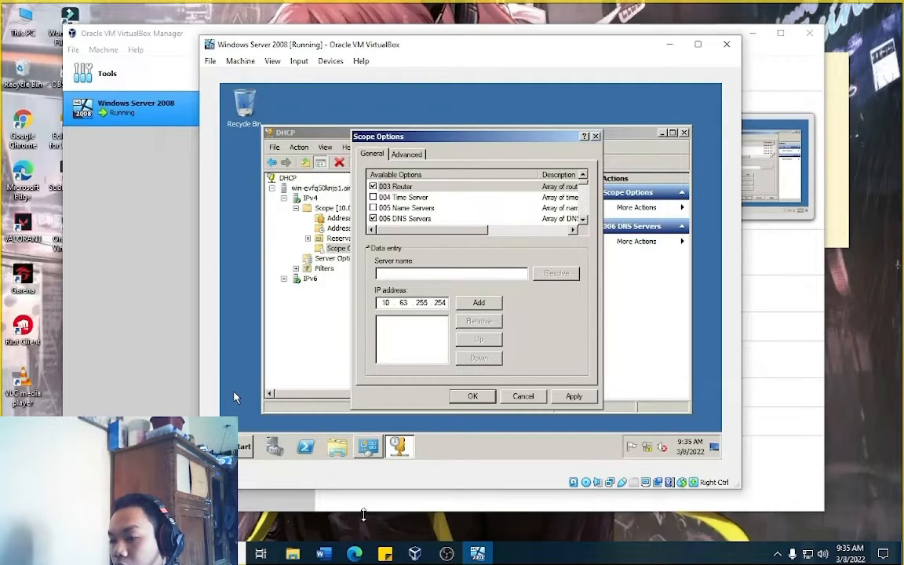
{"action": "left_click", "coordinate": [480, 303]}
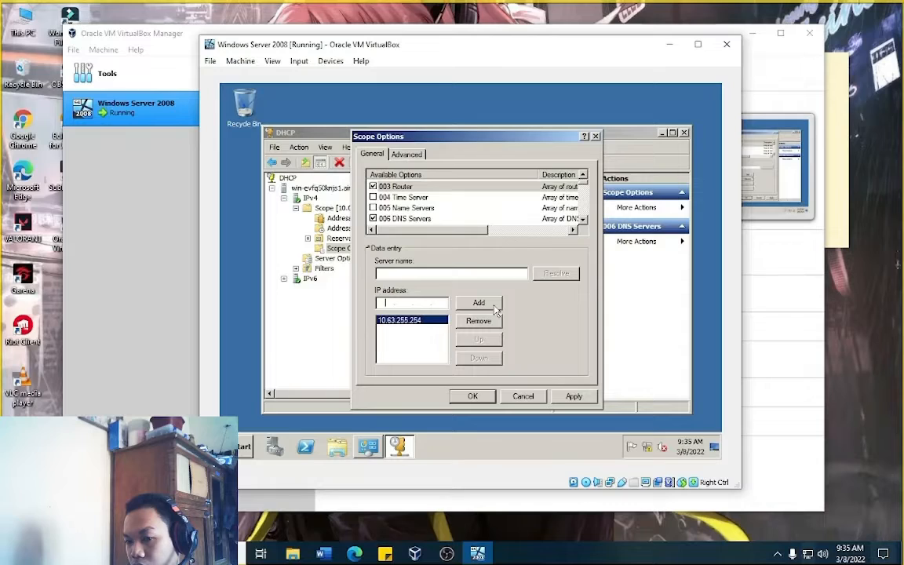
{"action": "left_click", "coordinate": [576, 398]}
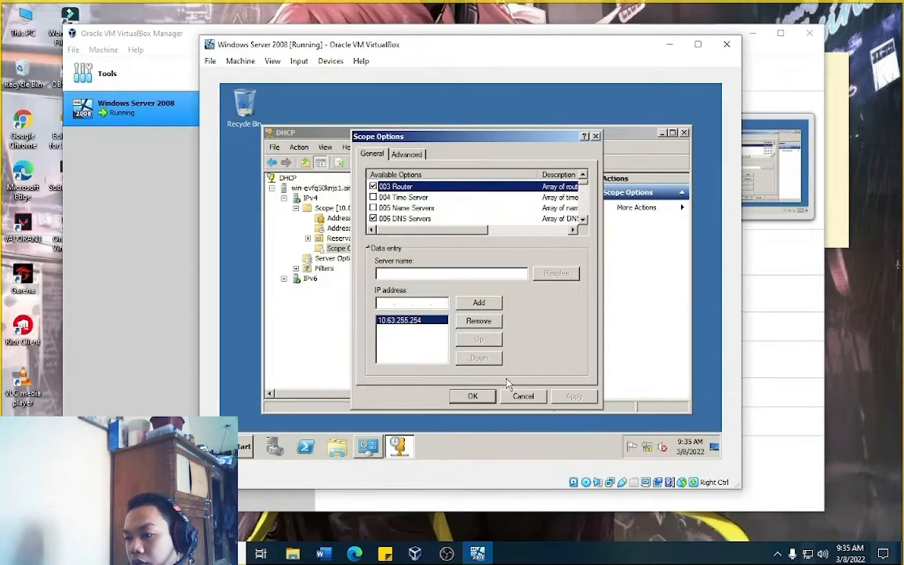
Step: Select the 006 DNS Servers option and add the IP address 10.63.255.254 to its server list
{"action": "left_click", "coordinate": [405, 219]}
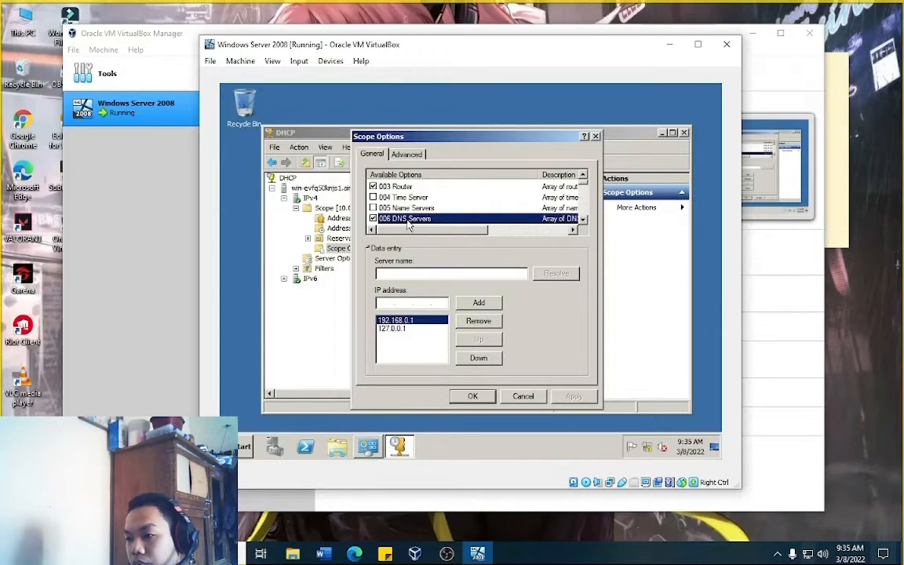
{"action": "left_click", "coordinate": [478, 303]}
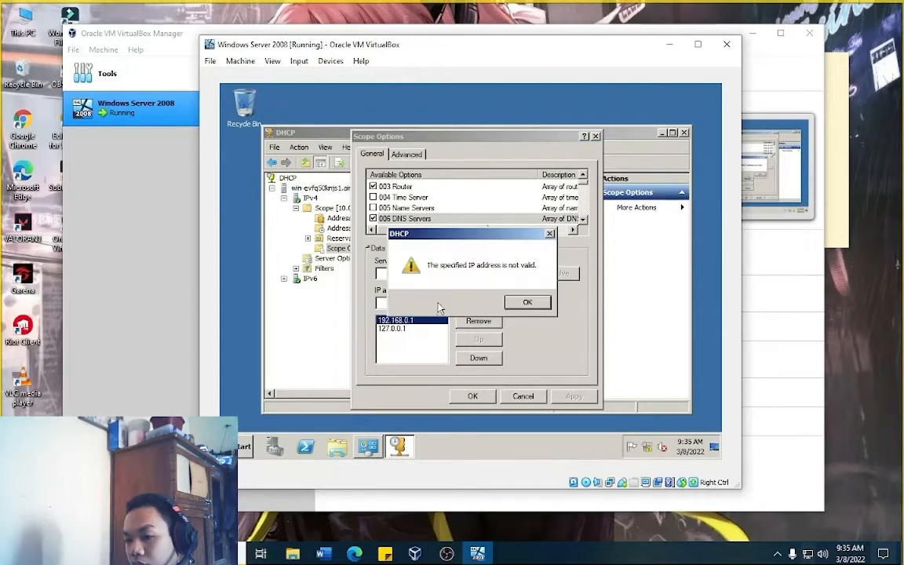
{"action": "key", "text": "Return"}
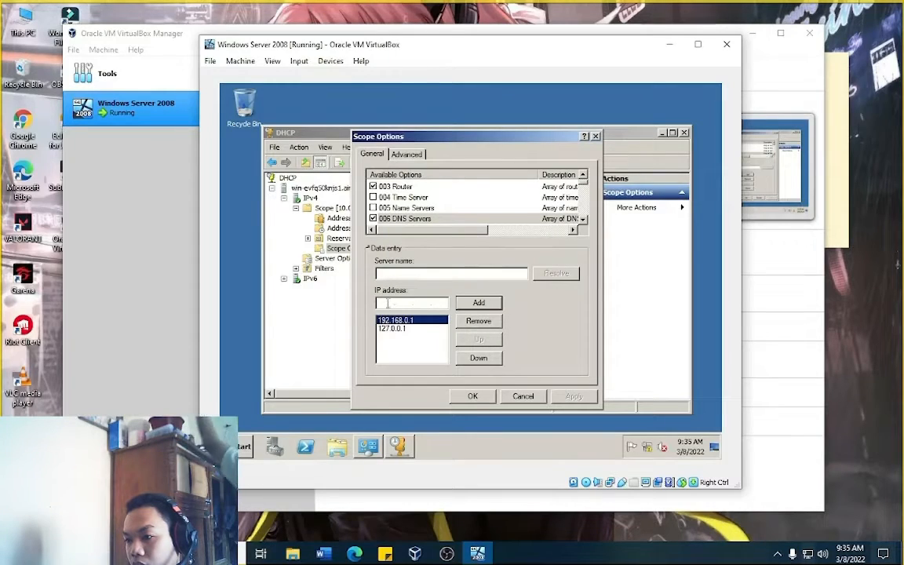
{"action": "left_click", "coordinate": [387, 303]}
{"action": "type", "text": "10"}
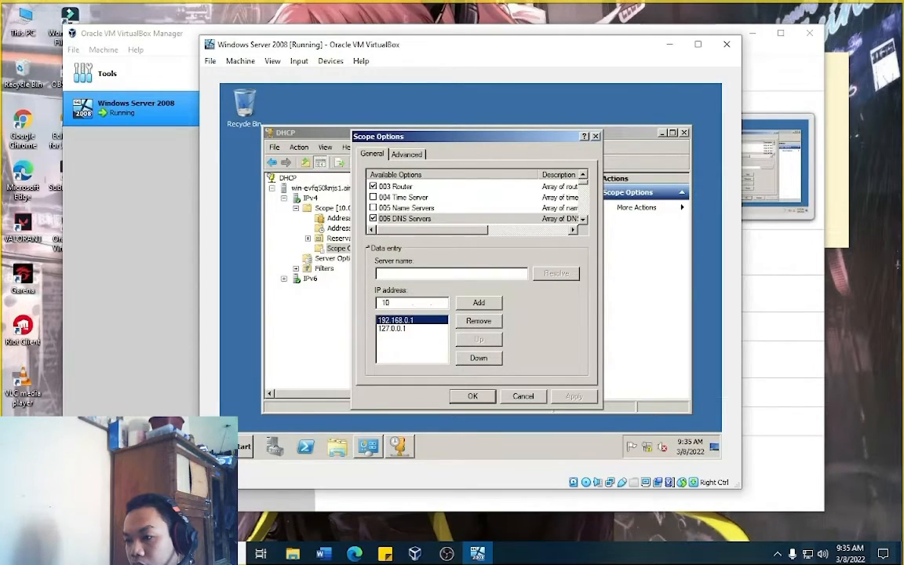
{"action": "type", "text": ".63"}
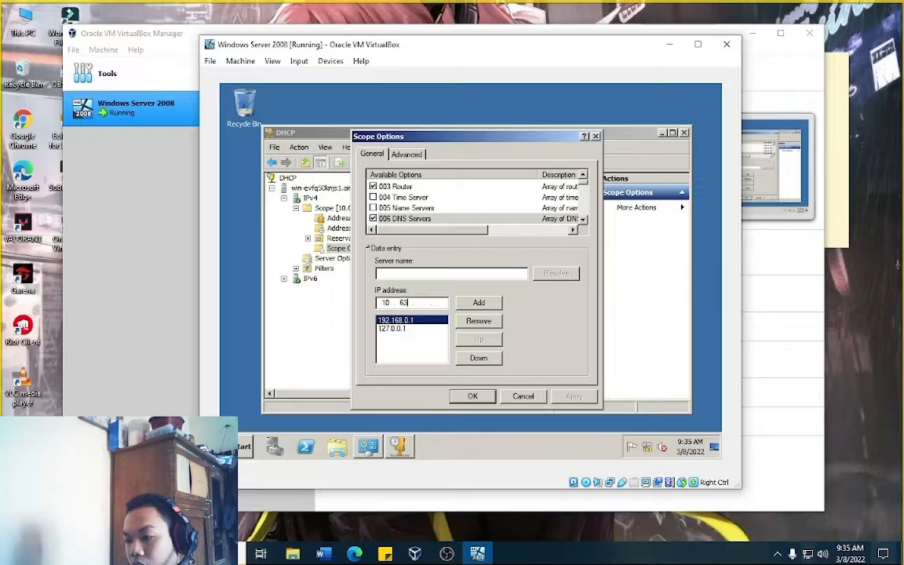
{"action": "type", "text": ".25"}
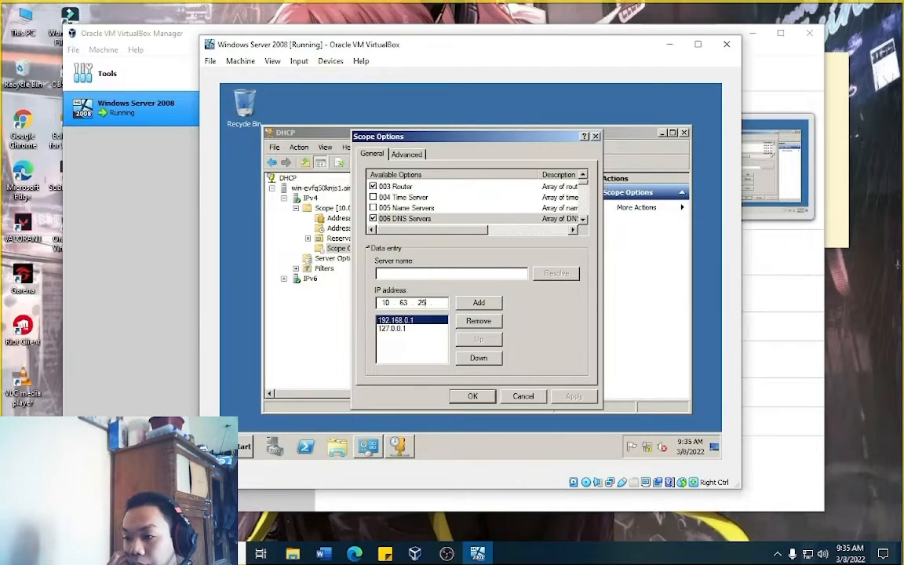
{"action": "type", "text": "5.254"}
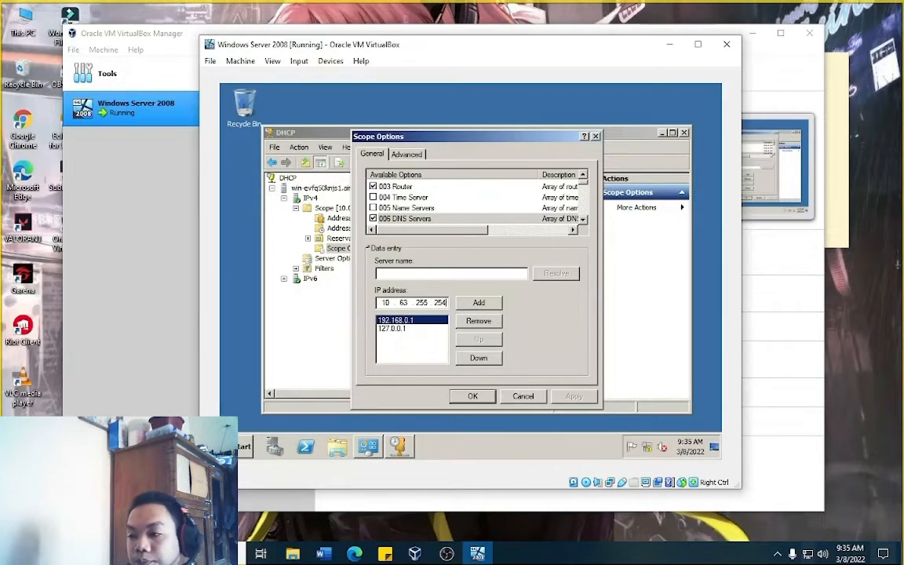
{"action": "left_click", "coordinate": [485, 303]}
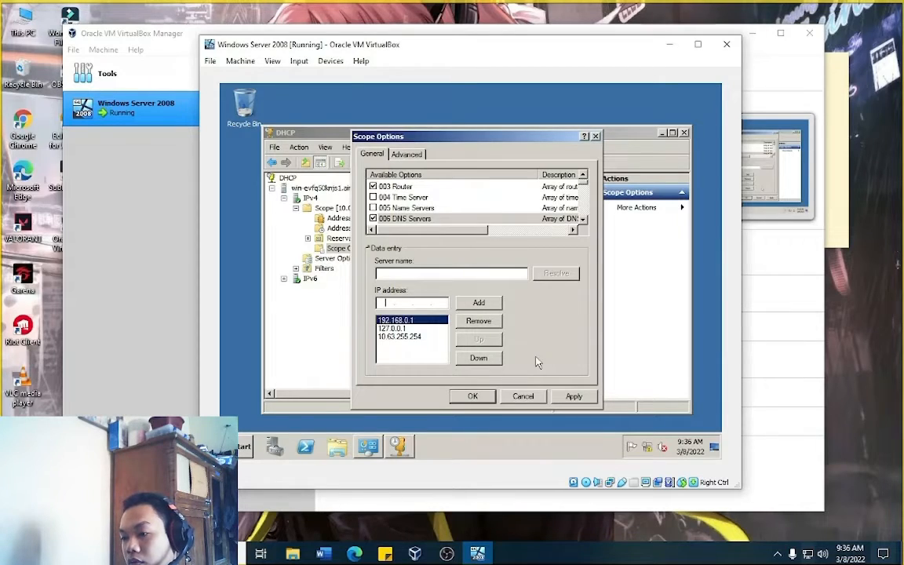
Step: Add the public DNS addresses 8.8.8.8 and 8.8.4.4 to the 006 DNS Servers option
{"action": "type", "text": "8.8.8.8"}
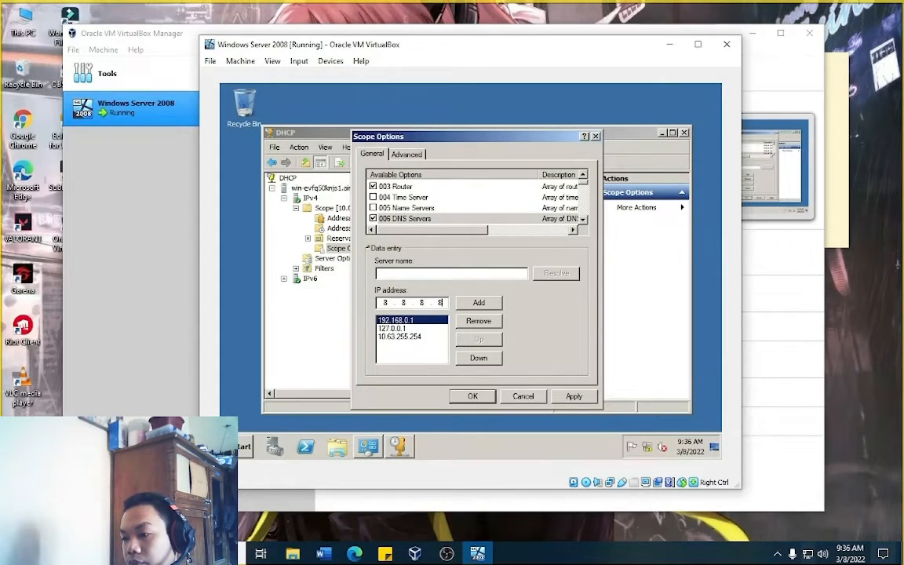
{"action": "left_click", "coordinate": [496, 303]}
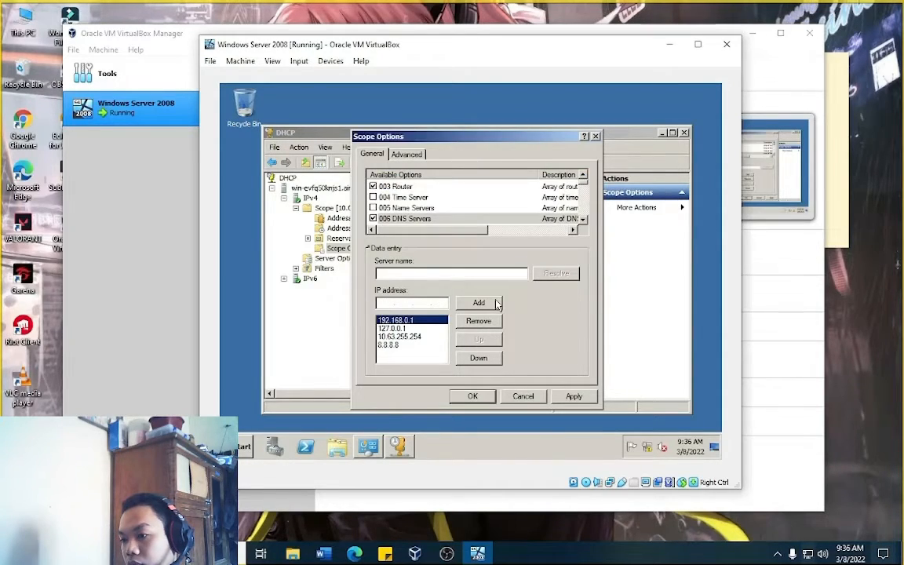
{"action": "left_click", "coordinate": [495, 304]}
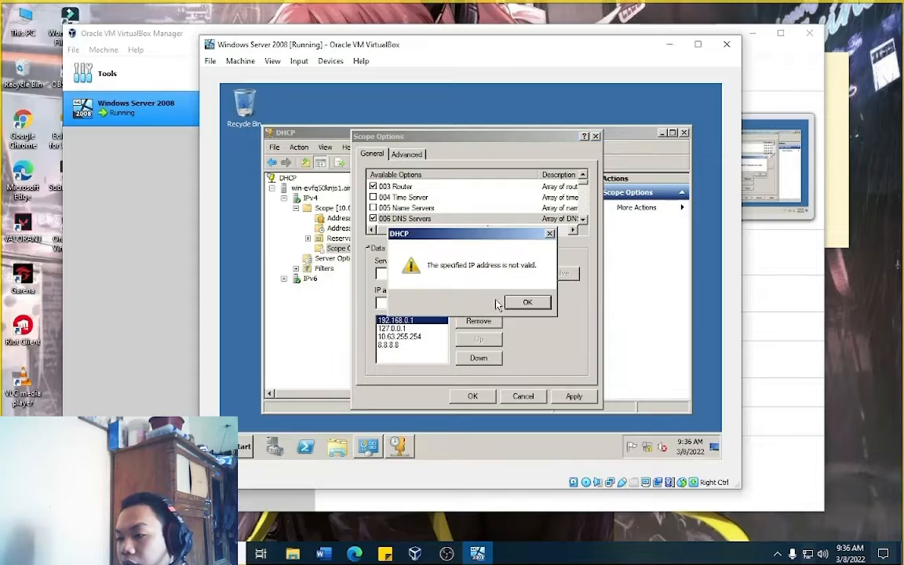
{"action": "key", "text": "Return"}
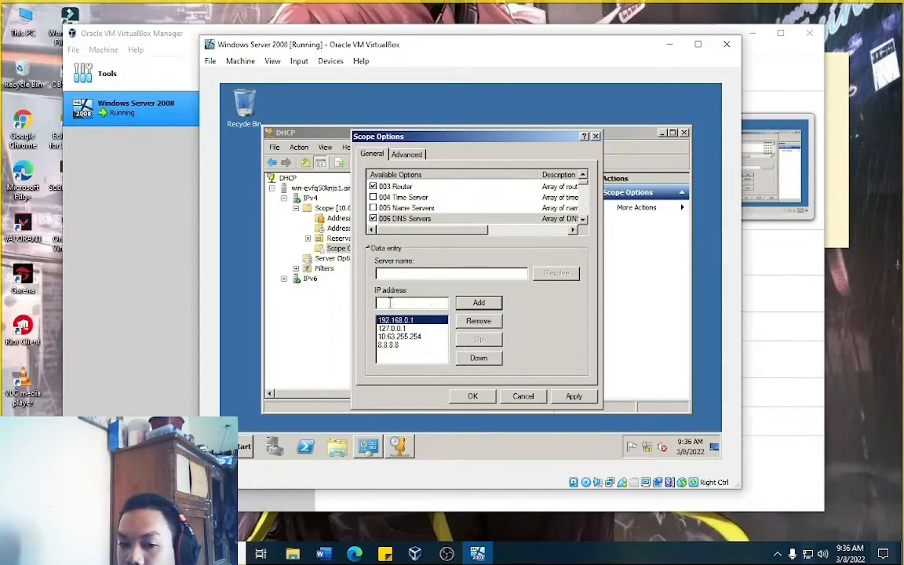
{"action": "type", "text": "8"}
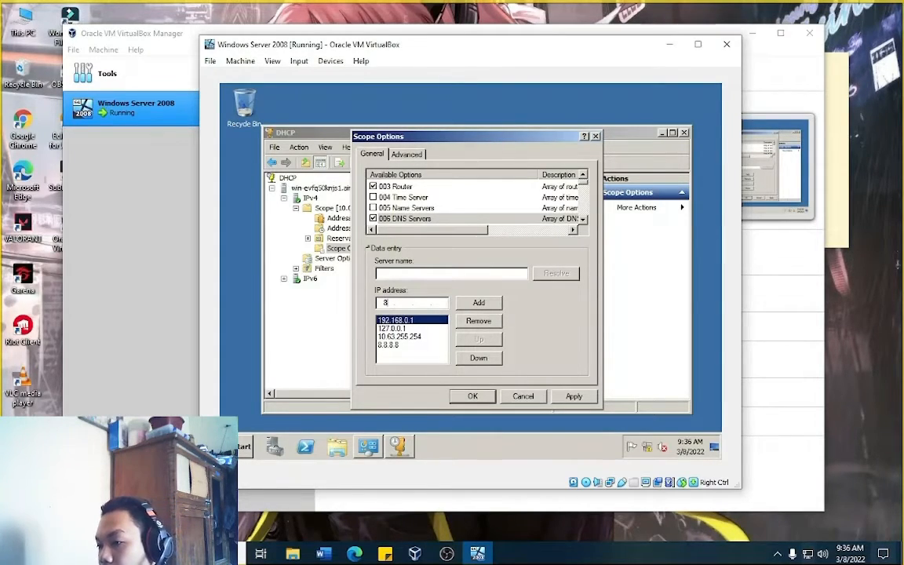
{"action": "type", "text": ".8.4.4"}
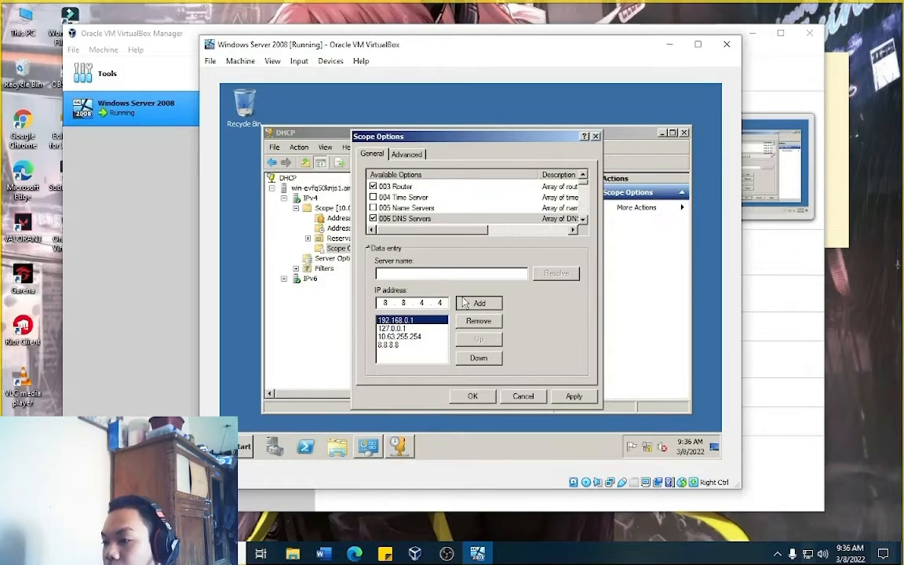
{"action": "left_click", "coordinate": [464, 303]}
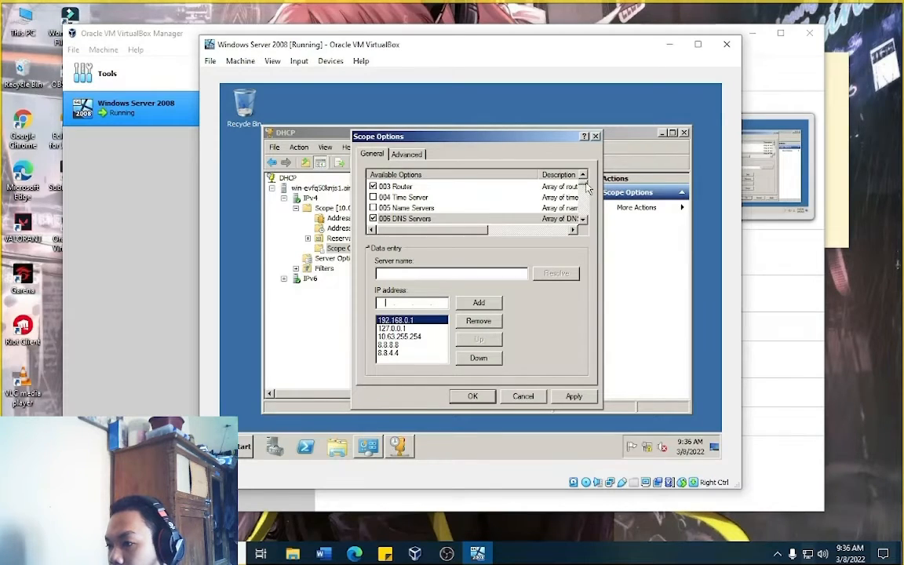
Step: Enable the 044 WINS/NBNS Servers option, add the IP address 10.63.255.254 to it, and apply the changes
{"action": "left_click_drag", "start_coordinate": [585, 180], "coordinate": [586, 201]}
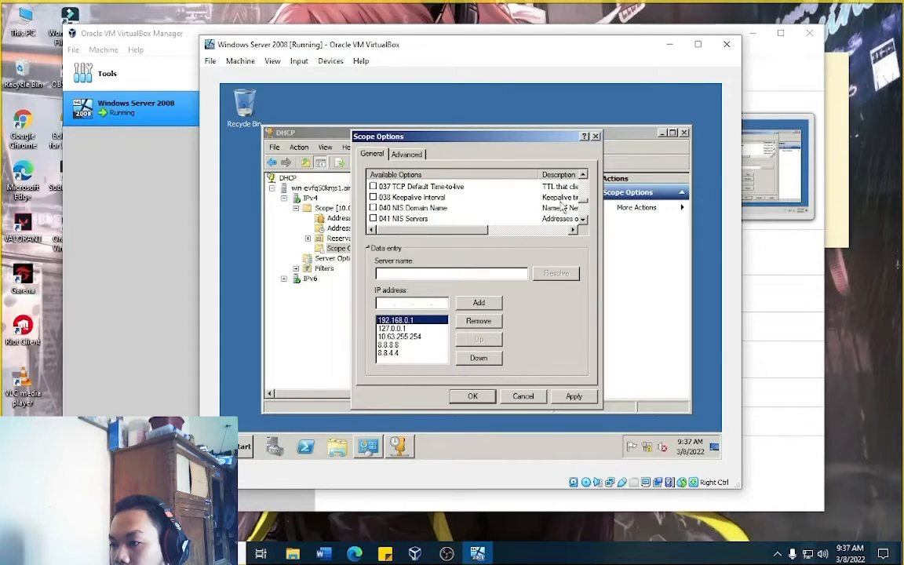
{"action": "scroll", "coordinate": [527, 202], "scroll_direction": "down", "scroll_amount": 4}
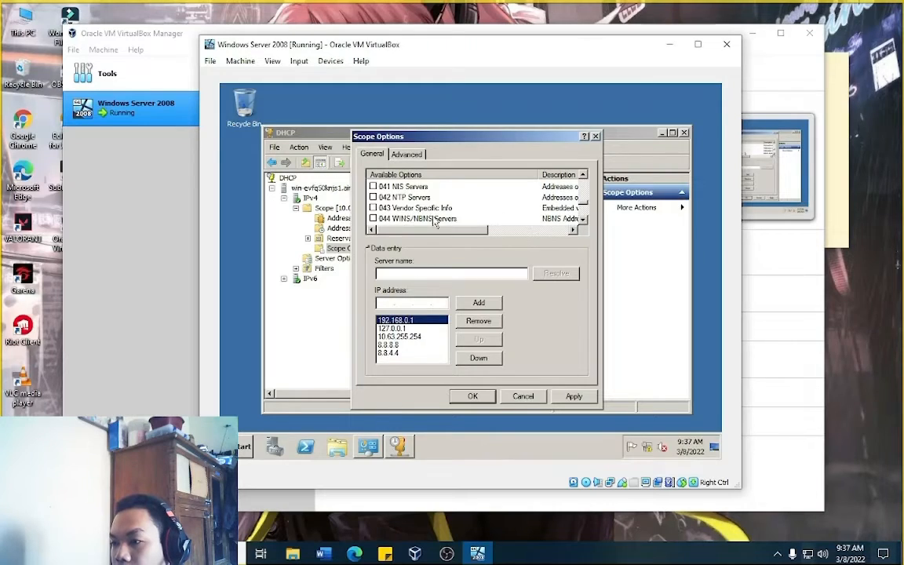
{"action": "left_click", "coordinate": [373, 220]}
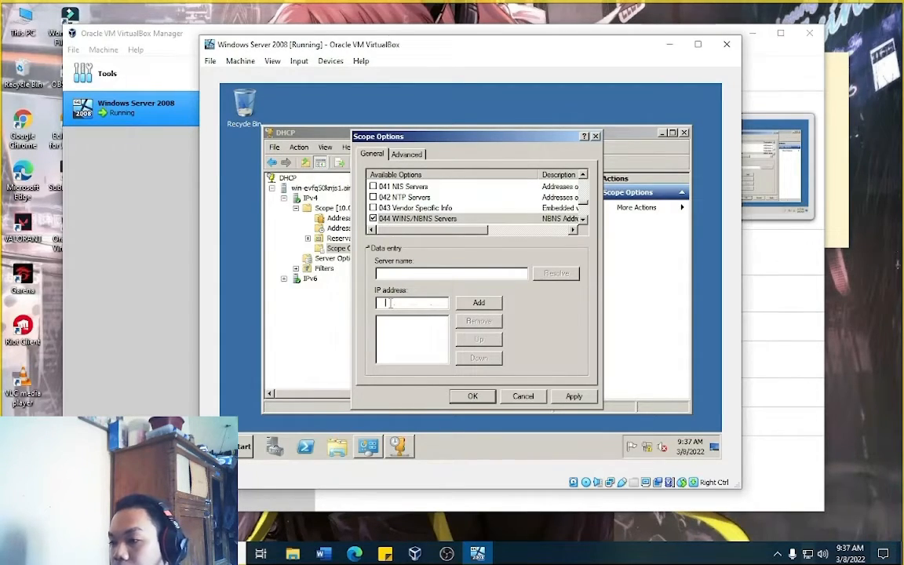
{"action": "type", "text": "10"}
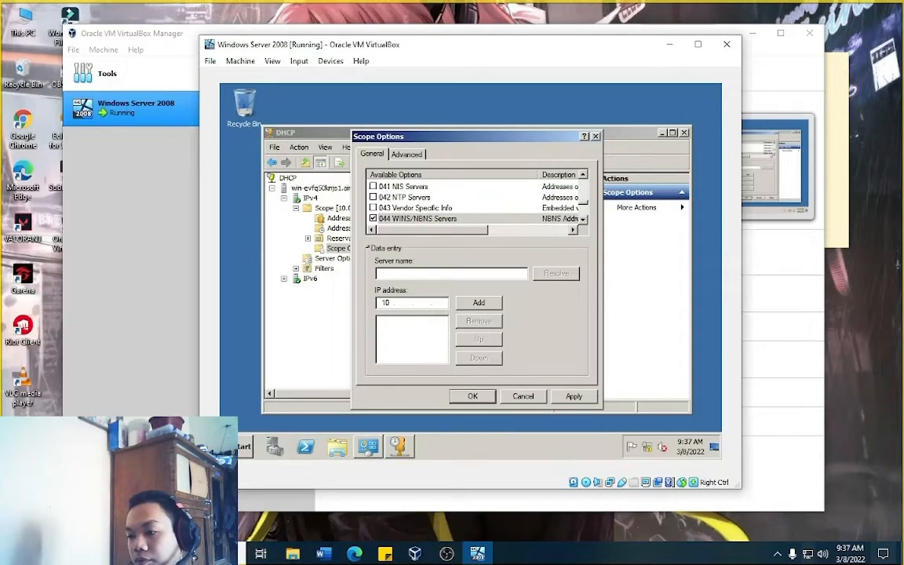
{"action": "type", "text": ".63."}
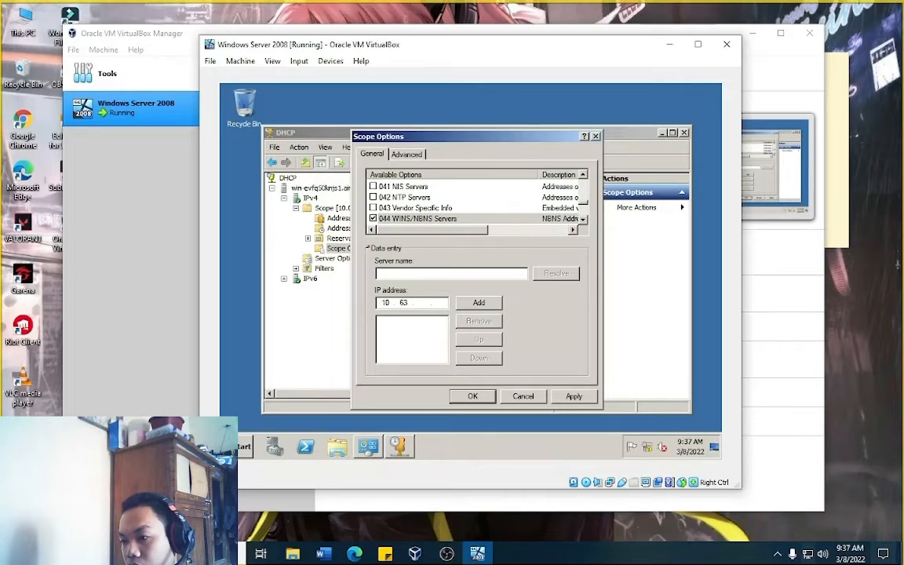
{"action": "type", "text": "255."}
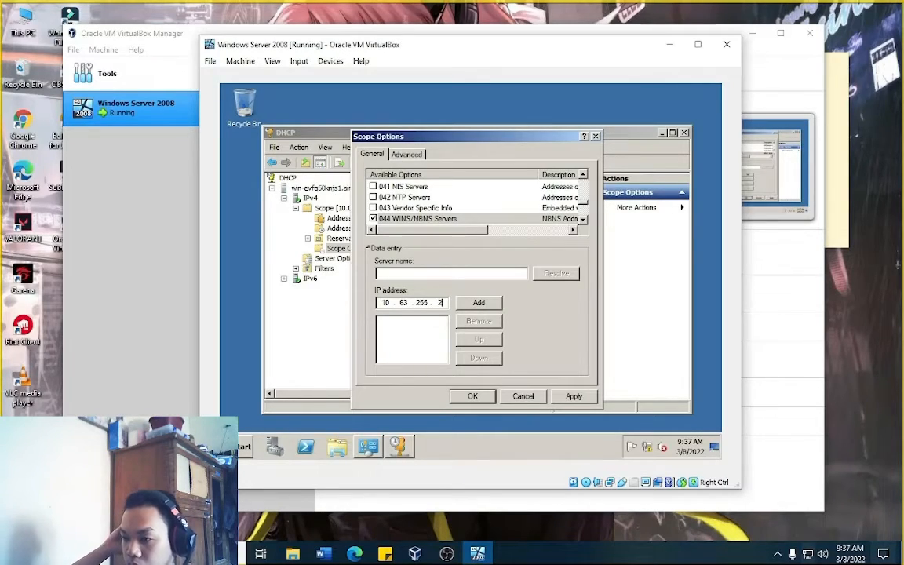
{"action": "type", "text": "254"}
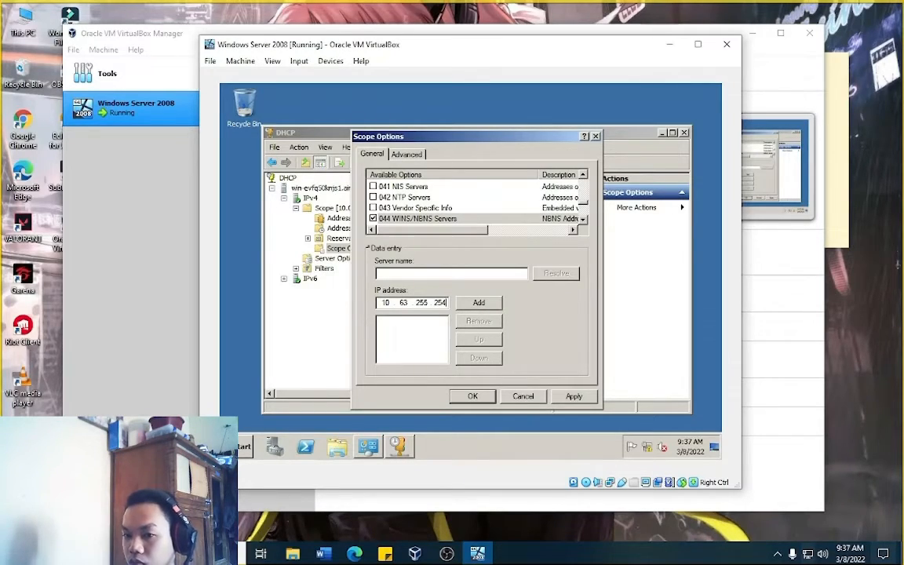
{"action": "left_click", "coordinate": [478, 304]}
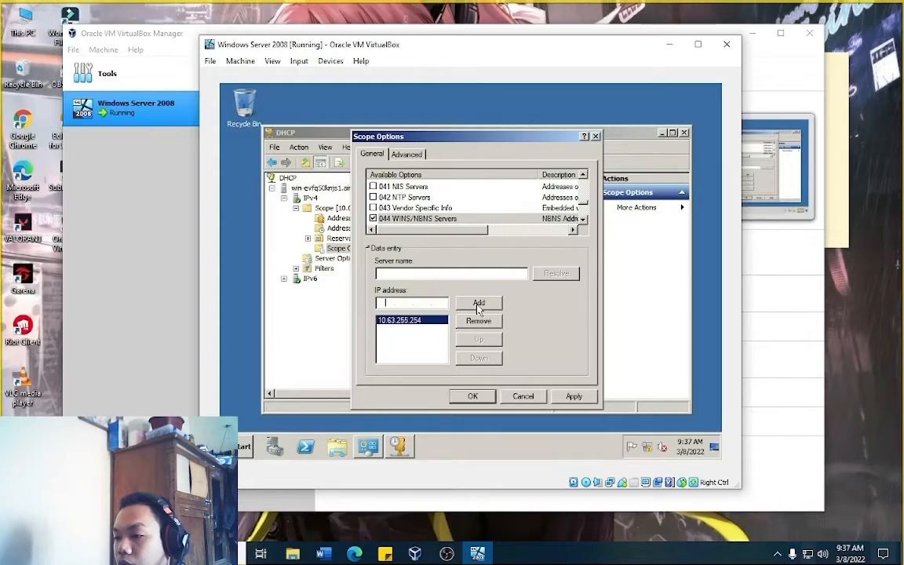
{"action": "left_click", "coordinate": [573, 397]}
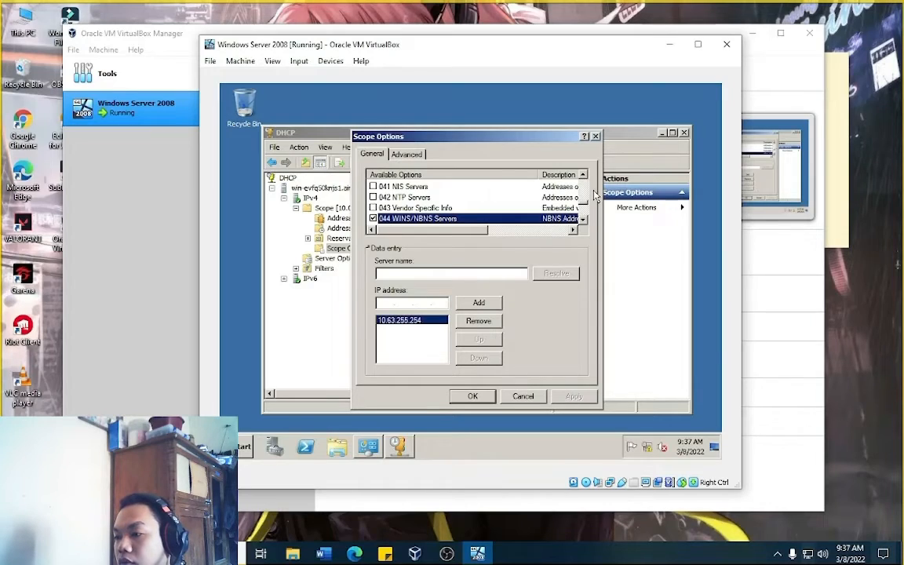
Step: Review the addresses listed under the 006 DNS Servers option and accept the scope options to close the dialog
{"action": "left_click_drag", "start_coordinate": [590, 208], "coordinate": [591, 183]}
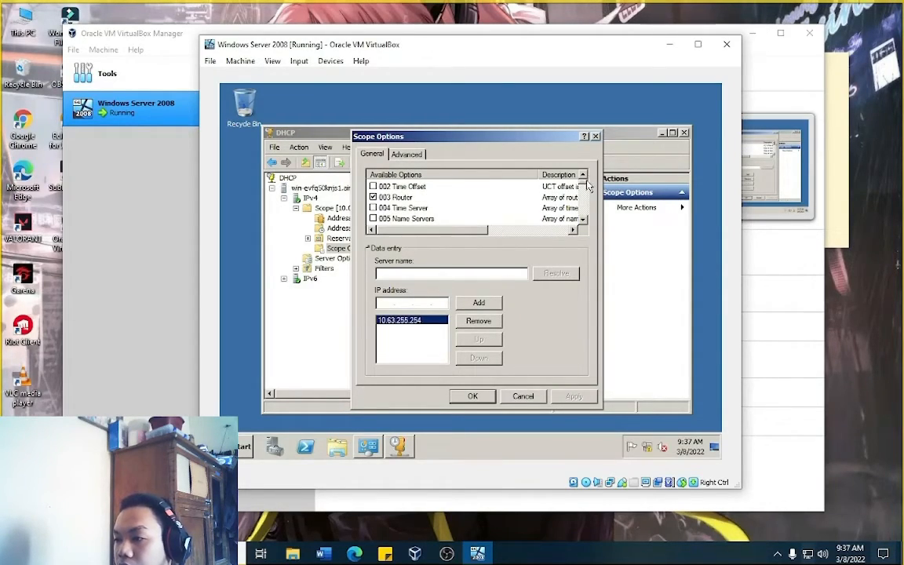
{"action": "scroll", "coordinate": [587, 182], "scroll_direction": "down", "scroll_amount": 2}
{"action": "scroll", "coordinate": [584, 179], "scroll_direction": "up", "scroll_amount": 3}
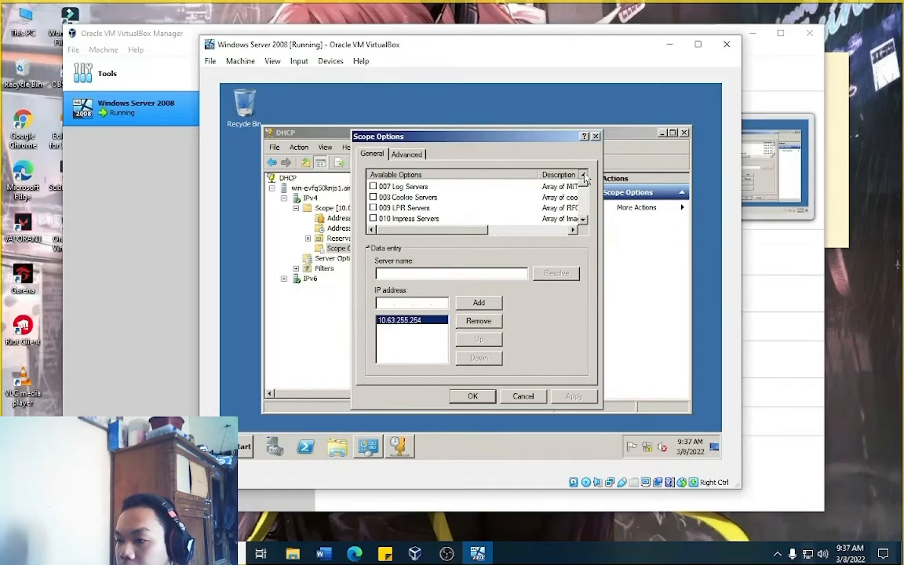
{"action": "left_click", "coordinate": [424, 187]}
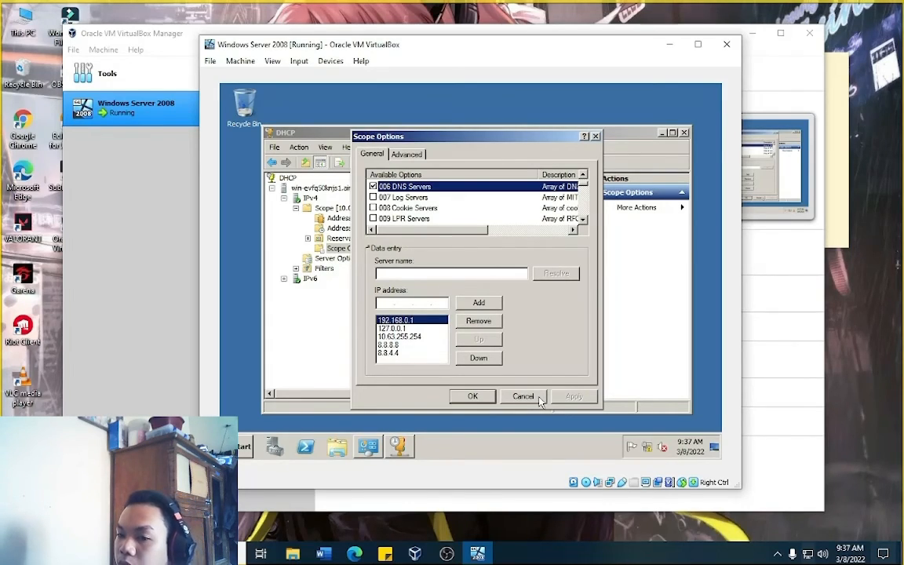
{"action": "left_click", "coordinate": [473, 397]}
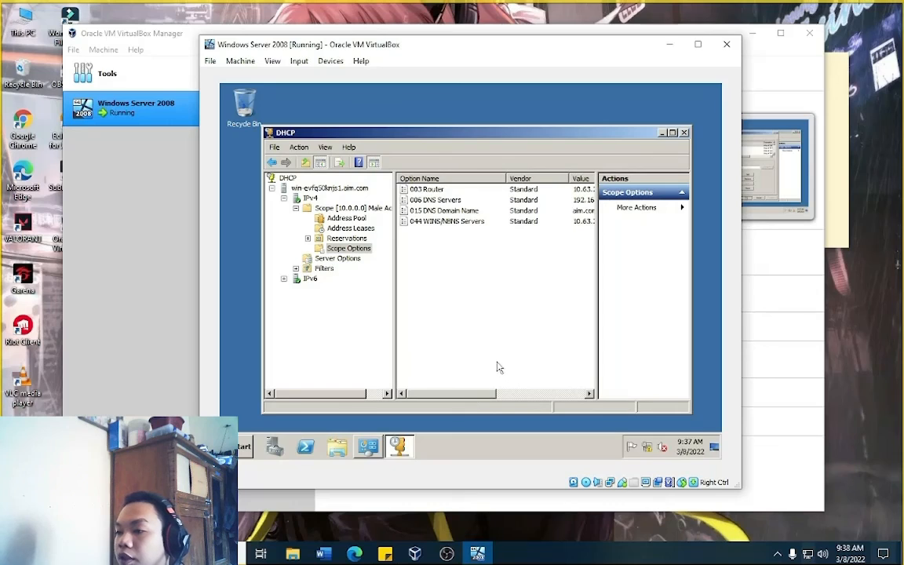